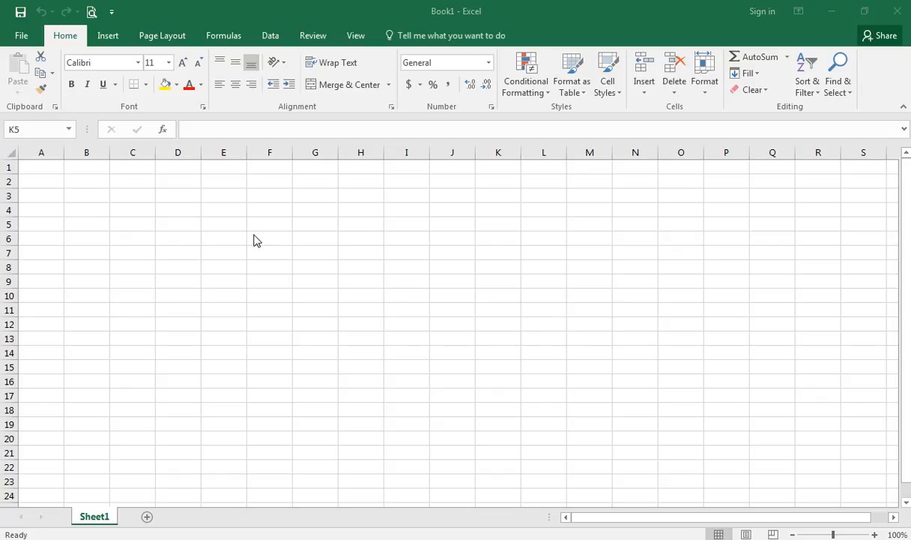
- Practise selecting cells, columns A and B, and row 1 around the top of the sheet
{"action": "left_click", "coordinate": [102, 168]}
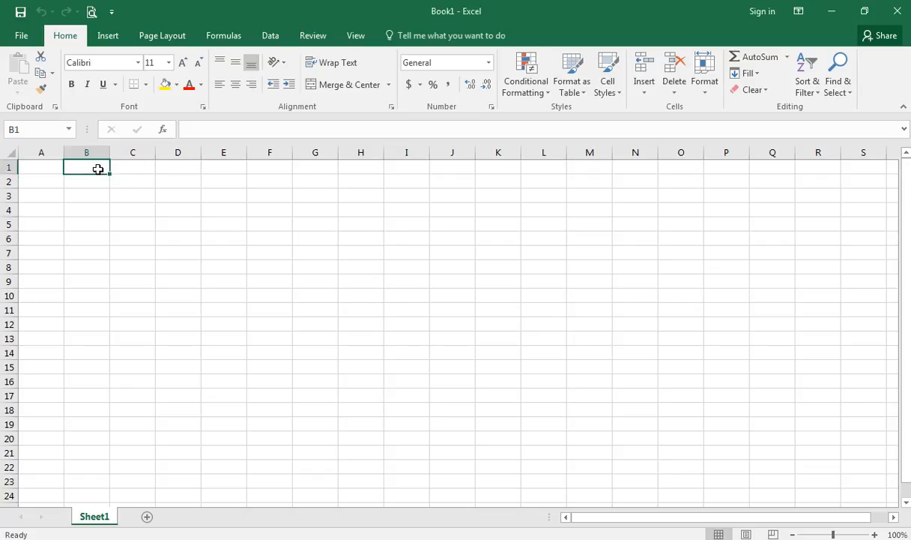
{"action": "key", "text": "Left"}
{"action": "key", "text": "Right"}
{"action": "key", "text": "Right"}
{"action": "key", "text": "Down"}
{"action": "key", "text": "Down"}
{"action": "key", "text": "Up"}
{"action": "key", "text": "Up"}
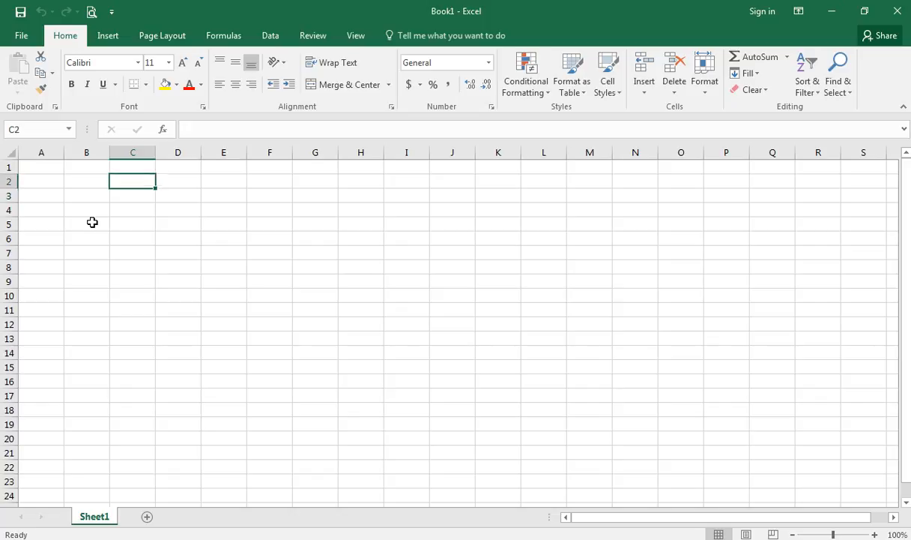
{"action": "key", "text": "Left"}
{"action": "key", "text": "Left"}
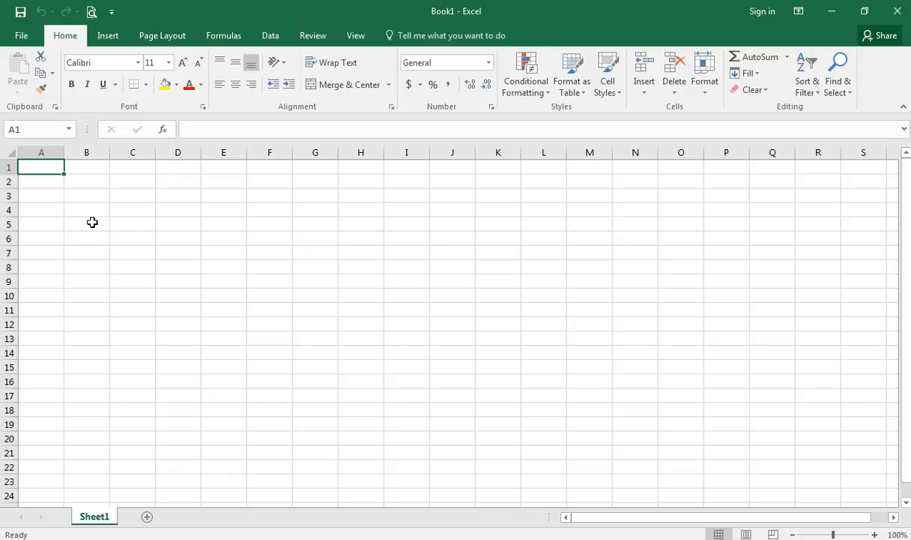
{"action": "left_click", "coordinate": [147, 235]}
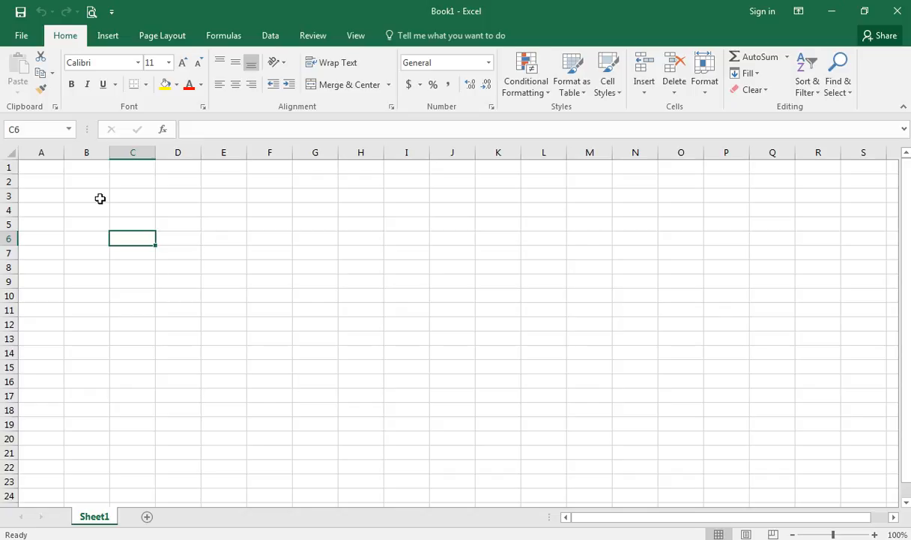
{"action": "left_click", "coordinate": [45, 169]}
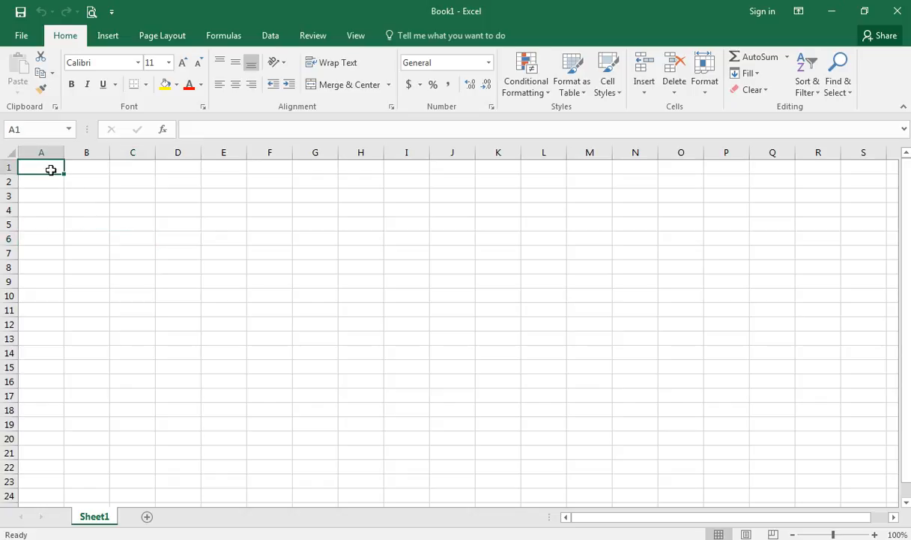
{"action": "left_click", "coordinate": [106, 210]}
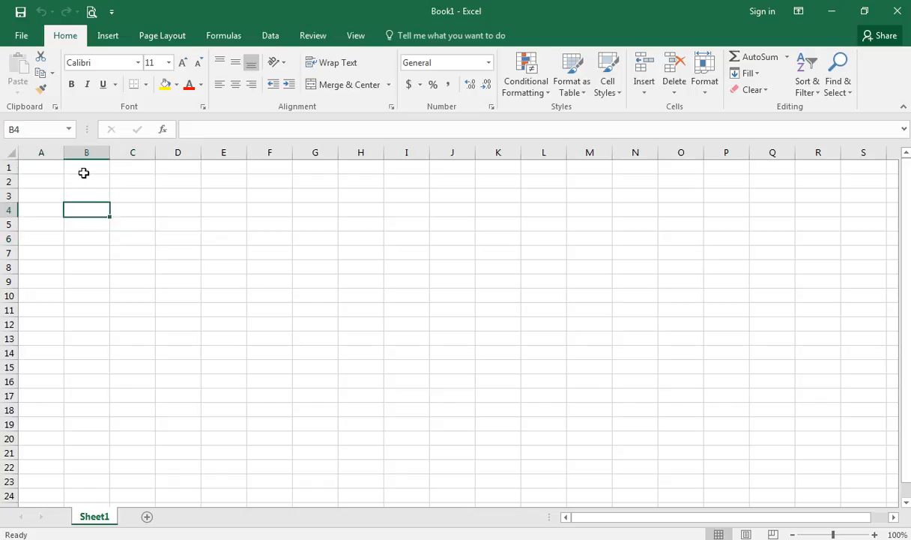
{"action": "left_click", "coordinate": [54, 152]}
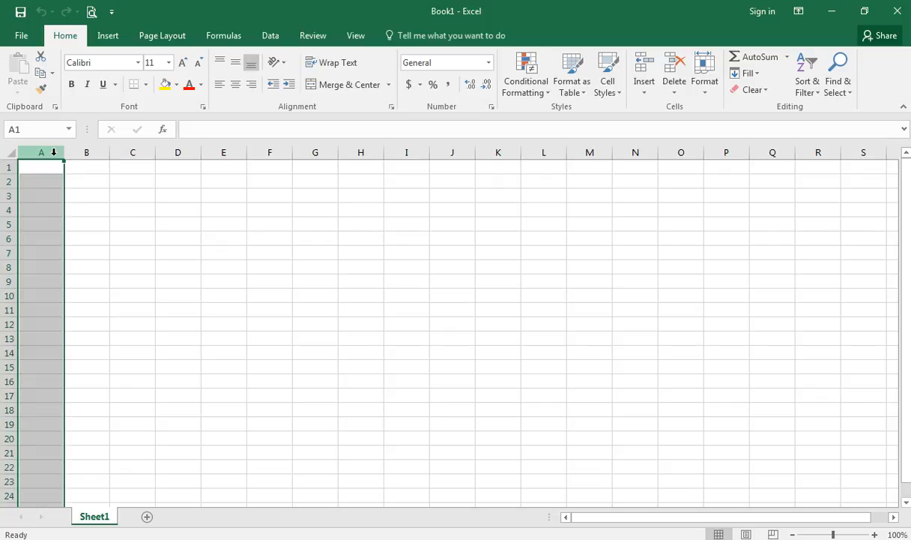
{"action": "left_click", "coordinate": [10, 166]}
{"action": "left_click", "coordinate": [47, 187]}
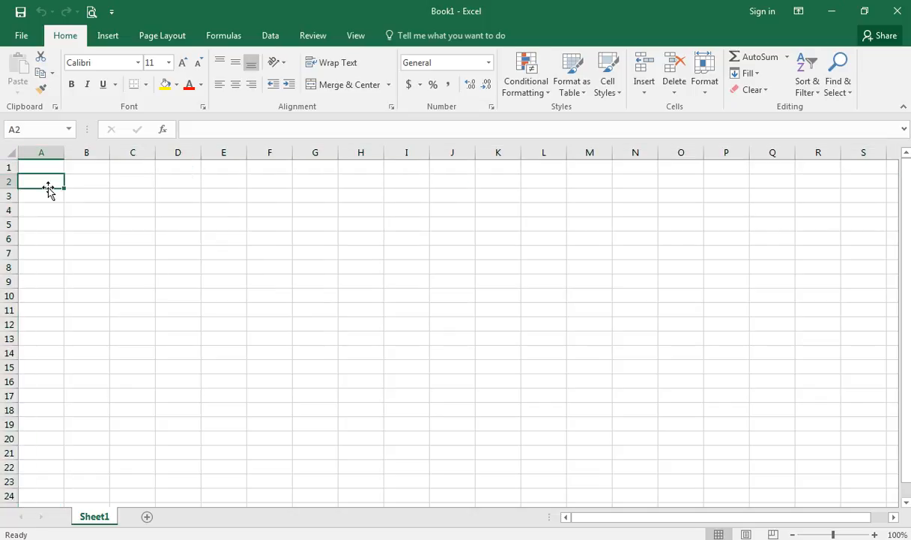
{"action": "left_click", "coordinate": [92, 154]}
{"action": "left_click", "coordinate": [36, 152]}
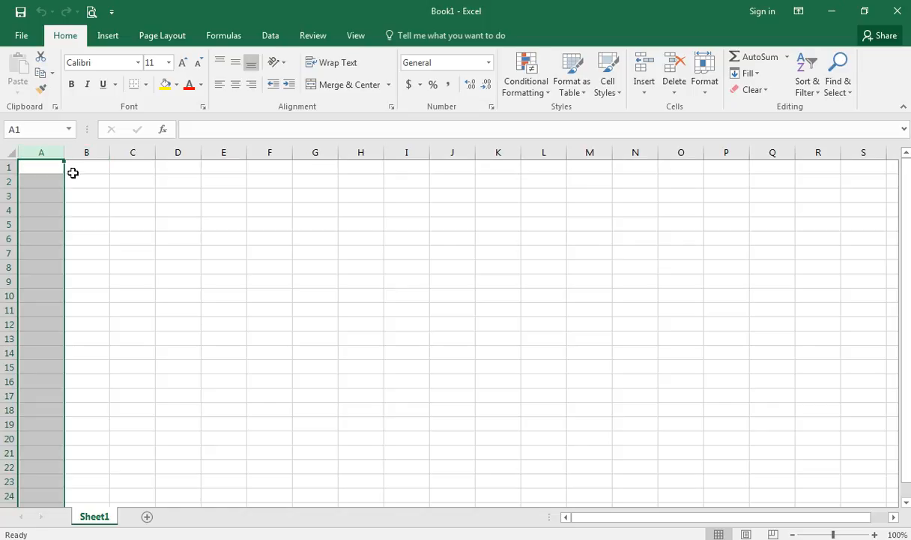
{"action": "left_click", "coordinate": [9, 166]}
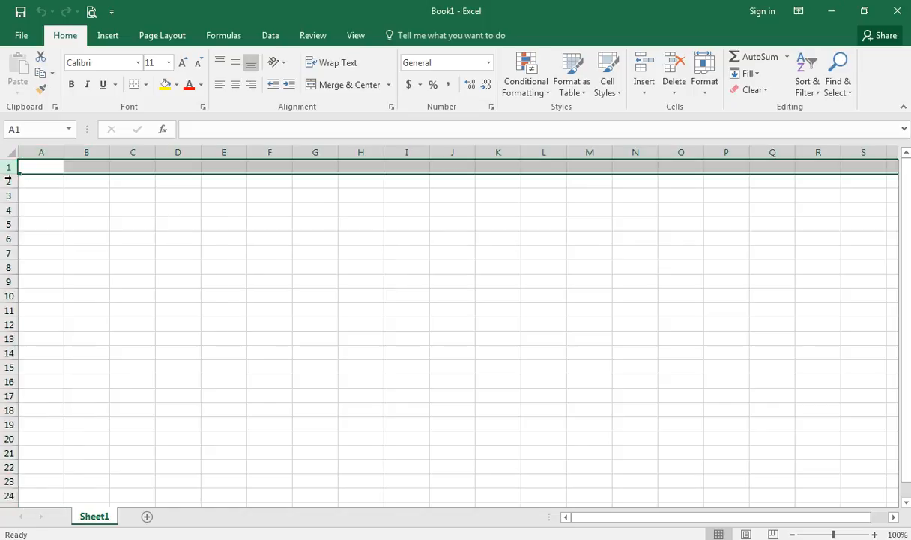
{"action": "left_click", "coordinate": [107, 170]}
{"action": "left_click", "coordinate": [142, 169]}
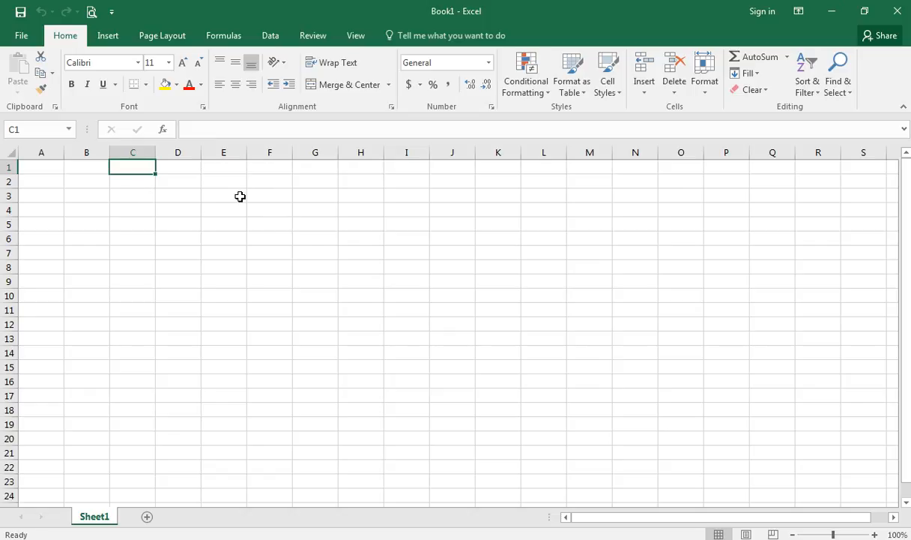
- Select various cells across the B1:G4 area of the sheet
{"action": "left_click", "coordinate": [221, 183]}
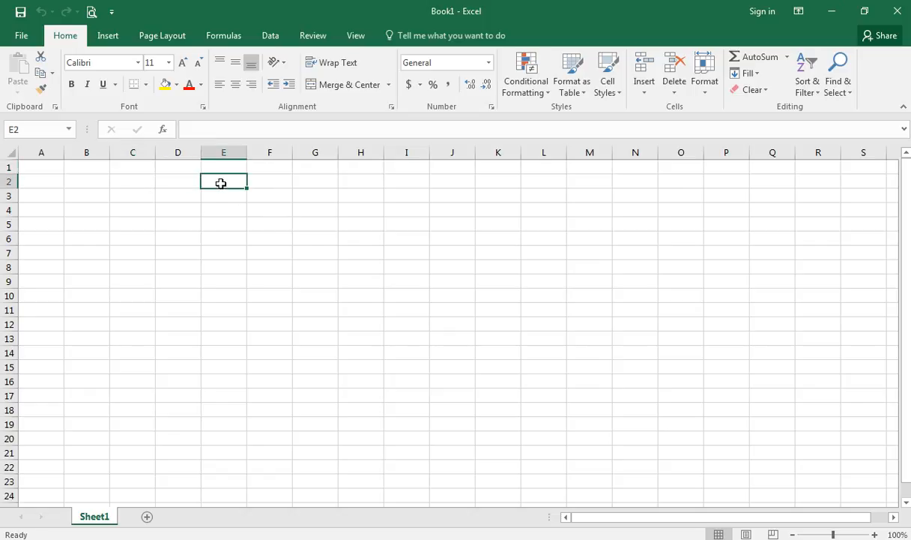
{"action": "left_click", "coordinate": [164, 181]}
{"action": "left_click", "coordinate": [140, 179]}
{"action": "left_click", "coordinate": [100, 185]}
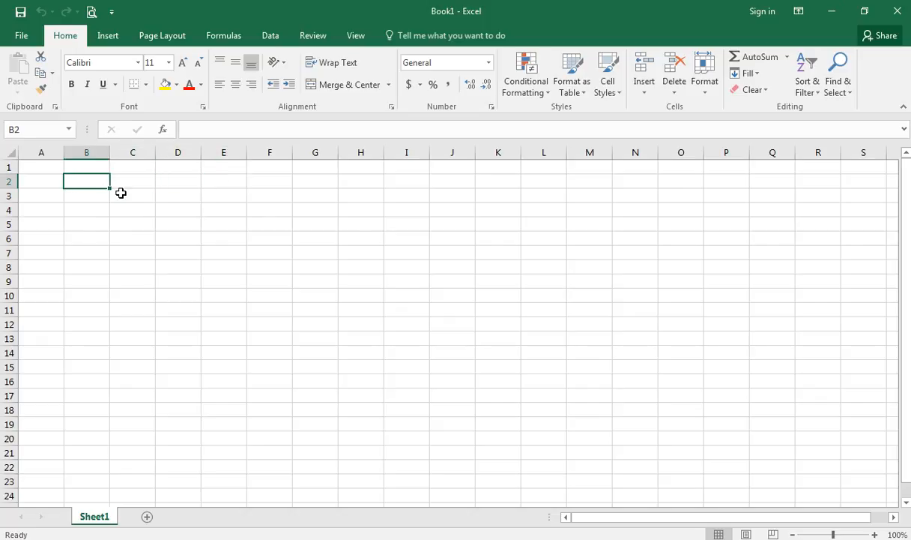
{"action": "left_click", "coordinate": [126, 194]}
{"action": "left_click", "coordinate": [179, 197]}
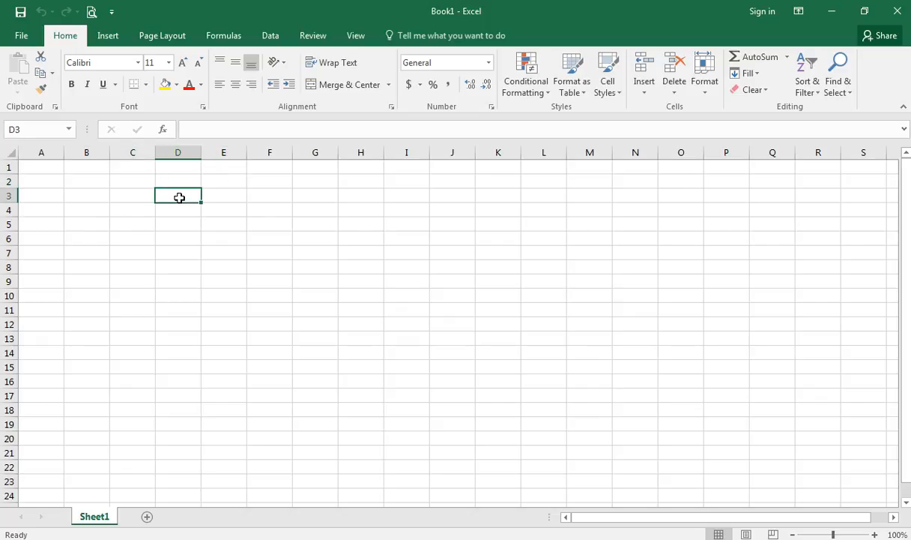
{"action": "left_click", "coordinate": [131, 184]}
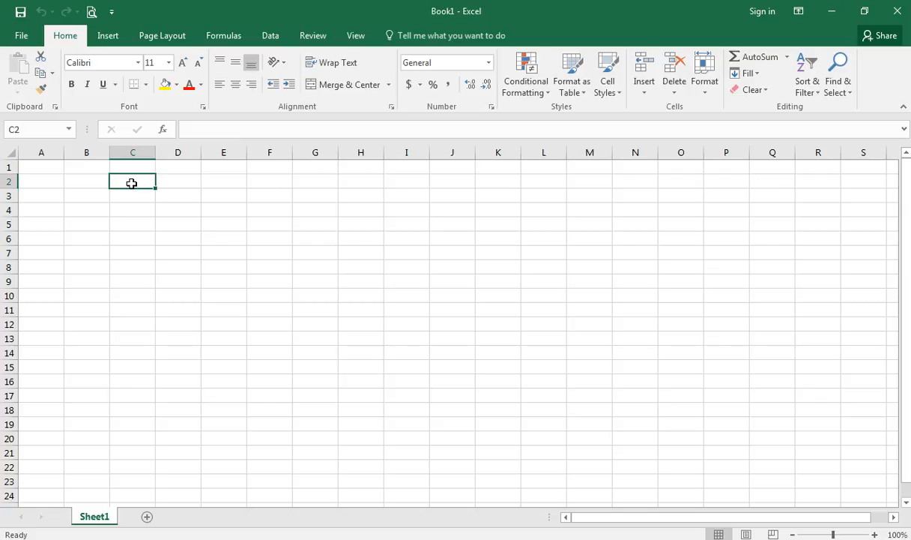
{"action": "left_click", "coordinate": [102, 183]}
{"action": "left_click", "coordinate": [175, 190]}
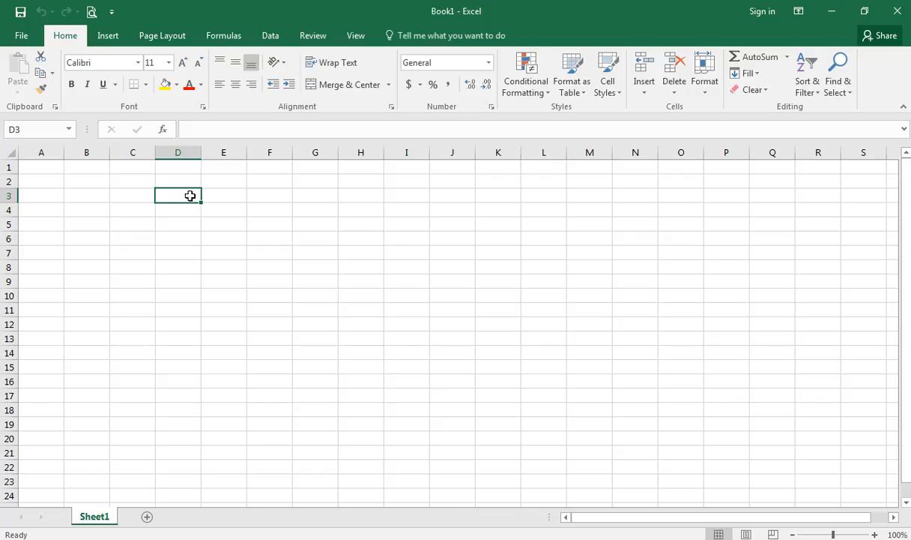
{"action": "left_click", "coordinate": [134, 197]}
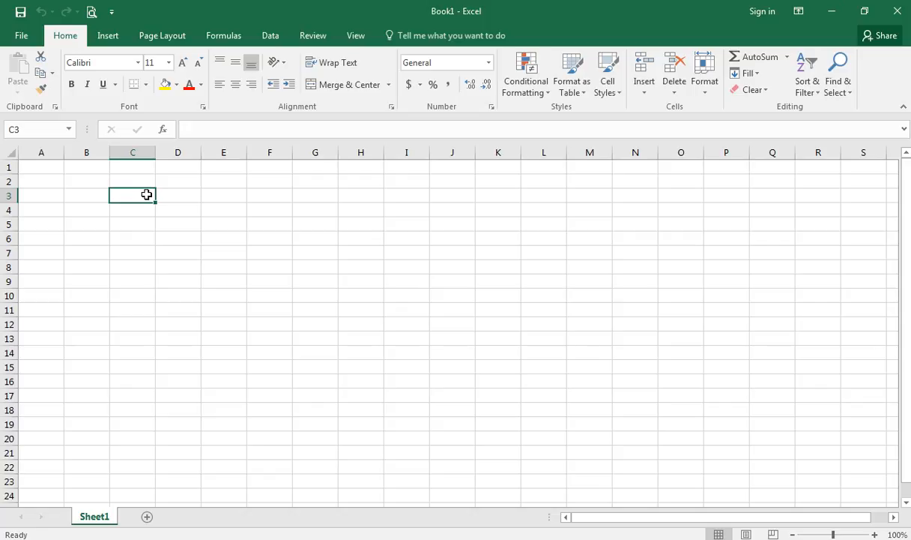
{"action": "left_click", "coordinate": [329, 197]}
{"action": "left_click", "coordinate": [324, 180]}
{"action": "left_click", "coordinate": [322, 164]}
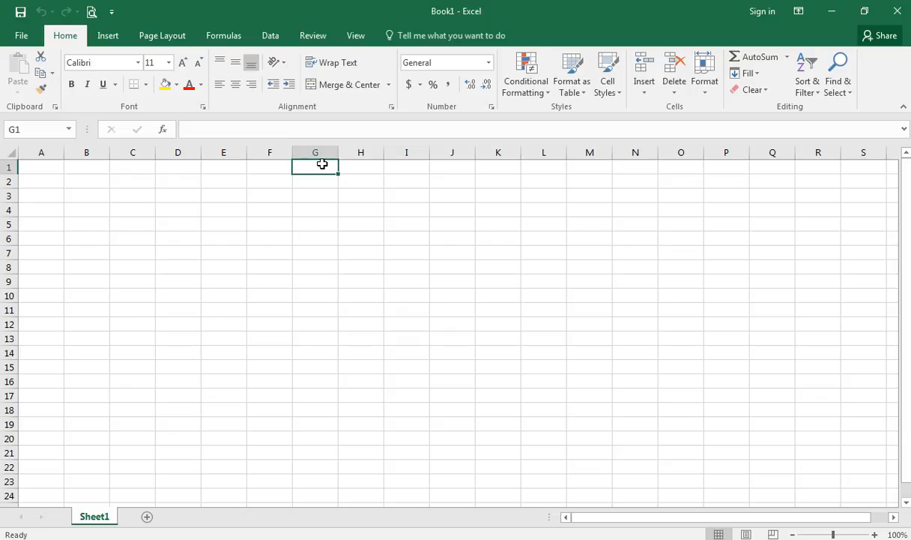
{"action": "left_click", "coordinate": [80, 167]}
{"action": "left_click", "coordinate": [120, 212]}
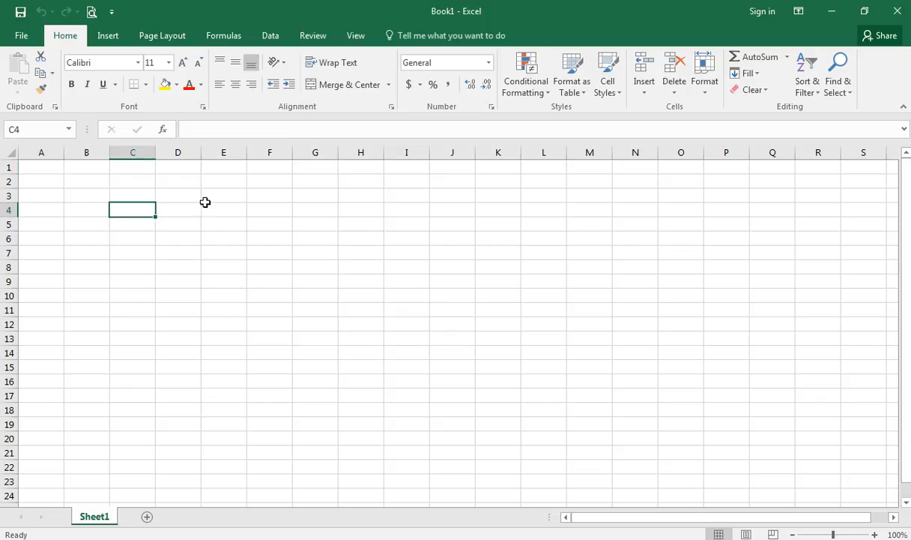
{"action": "left_click", "coordinate": [143, 190]}
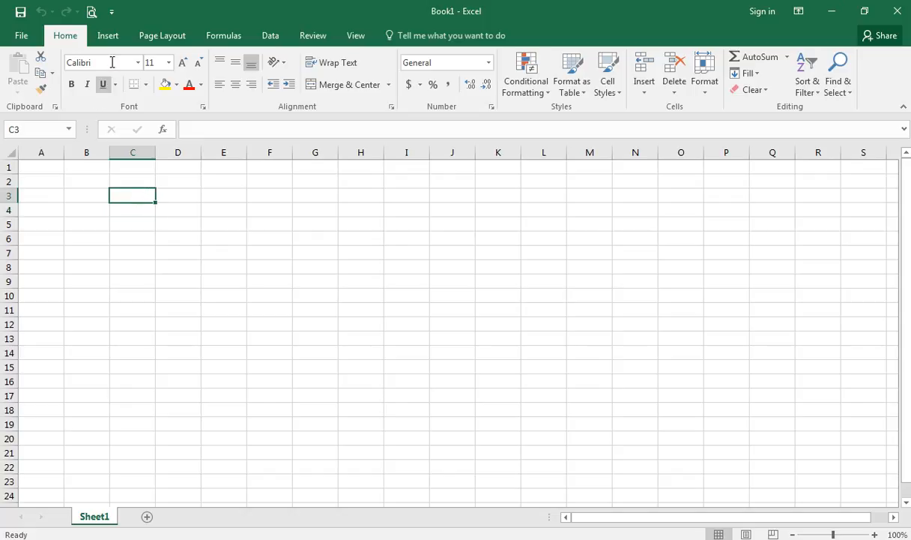
- Browse the Page Layout, Insert, Formulas and Review ribbons, then return to Home
{"action": "left_click", "coordinate": [170, 41]}
{"action": "left_click", "coordinate": [68, 40]}
{"action": "left_click", "coordinate": [135, 39]}
{"action": "left_click", "coordinate": [93, 41]}
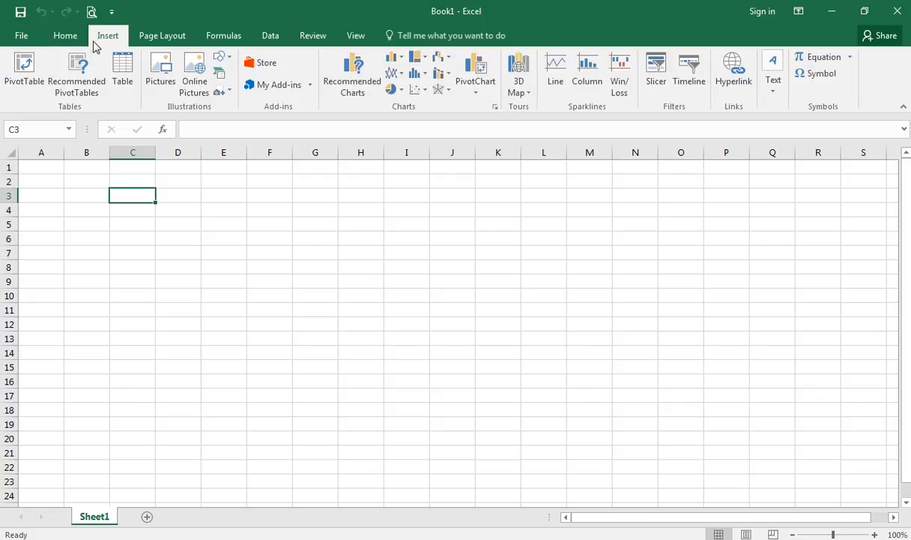
{"action": "left_click", "coordinate": [210, 38]}
{"action": "left_click", "coordinate": [300, 35]}
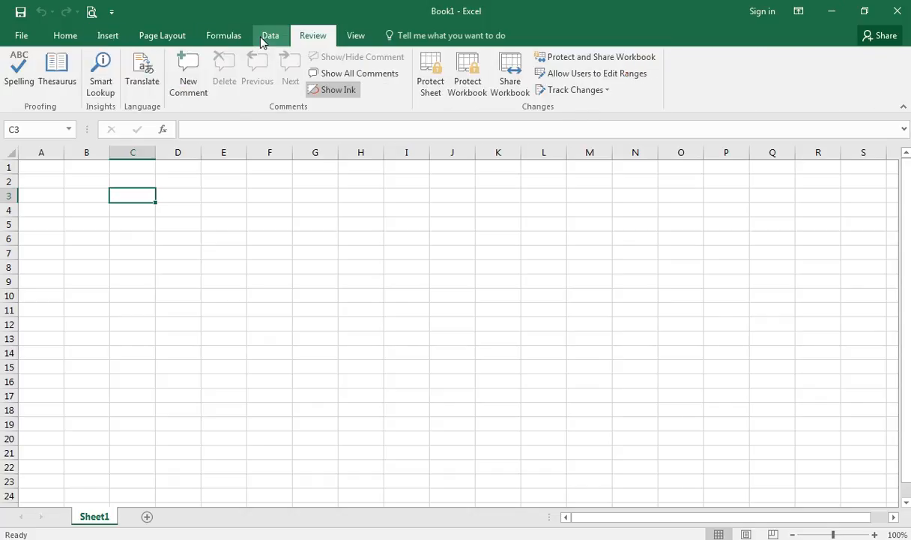
{"action": "left_click", "coordinate": [67, 42]}
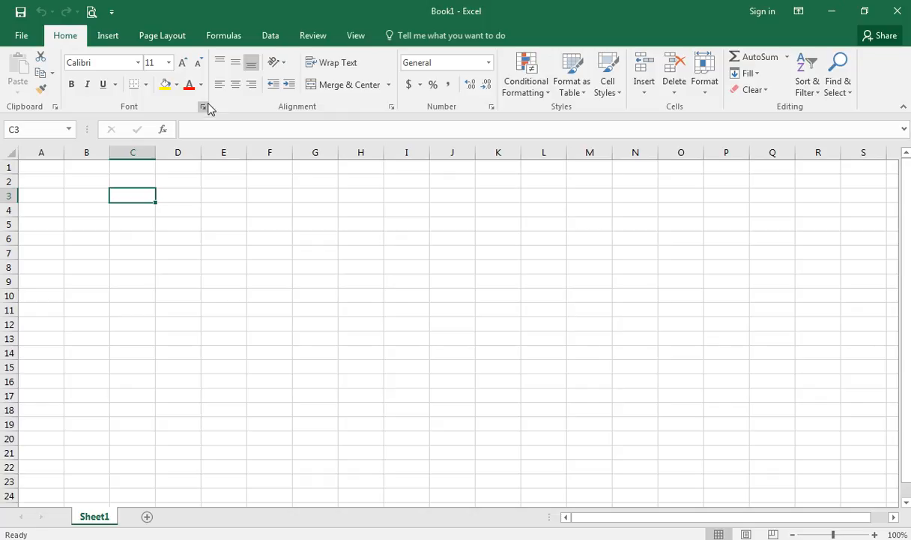
- Enter the title 'XYZ LTD - SALES REPORT' in cell A1
{"action": "left_click", "coordinate": [53, 167]}
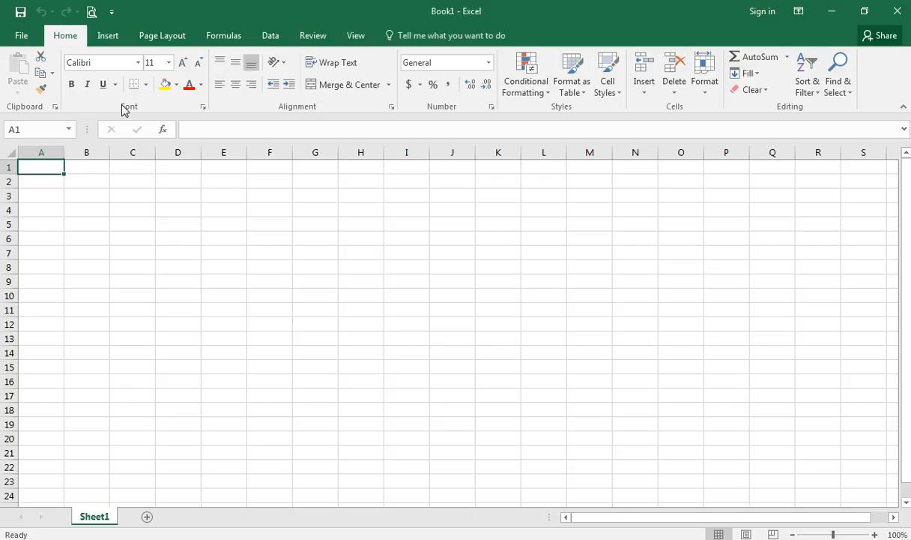
{"action": "left_click", "coordinate": [175, 189]}
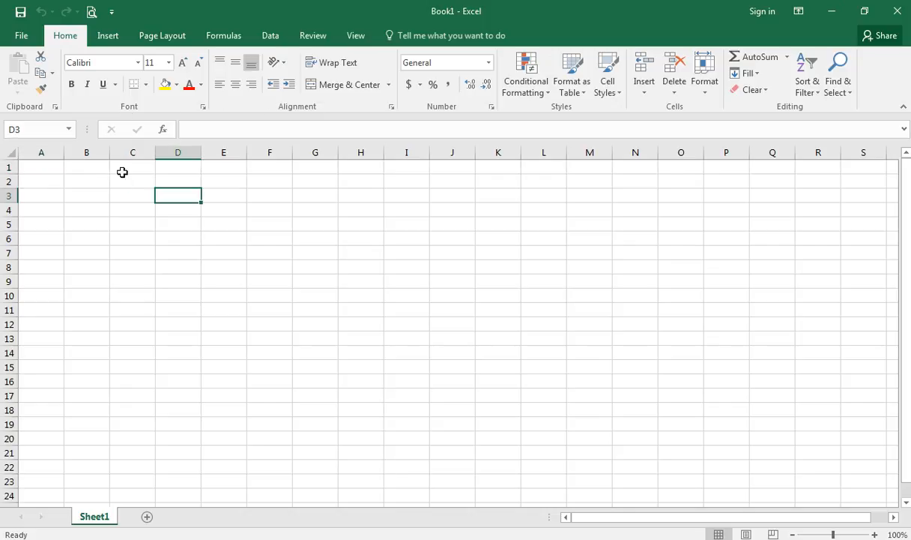
{"action": "left_click", "coordinate": [100, 165]}
{"action": "left_click", "coordinate": [38, 170]}
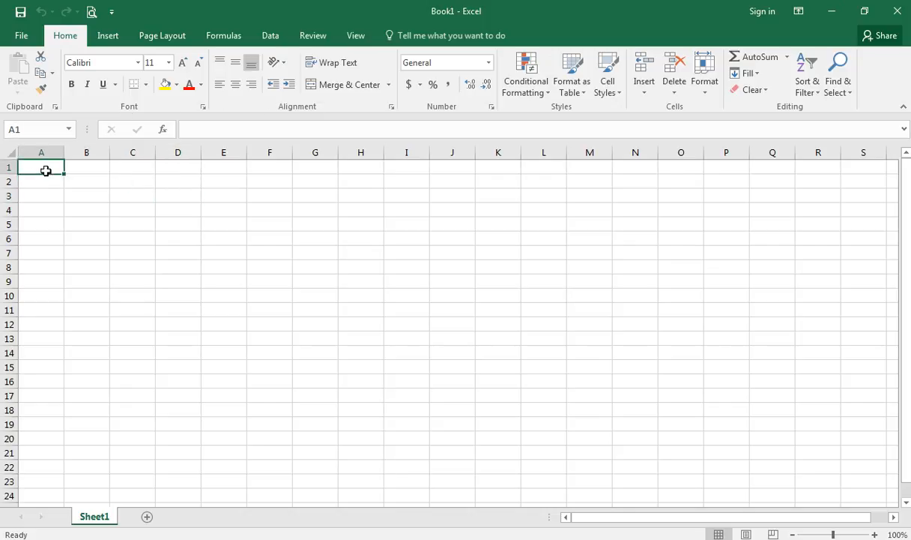
{"action": "left_click", "coordinate": [94, 166]}
{"action": "left_click", "coordinate": [46, 170]}
{"action": "type", "text": "XYZ"}
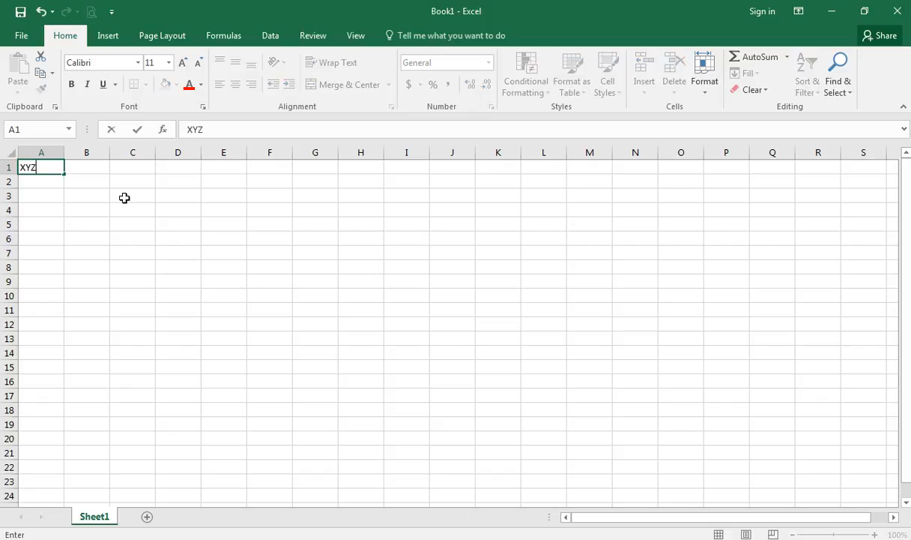
{"action": "type", "text": " LTD - SAI"}
{"action": "key", "text": "BackSpace"}
{"action": "type", "text": "LES "}
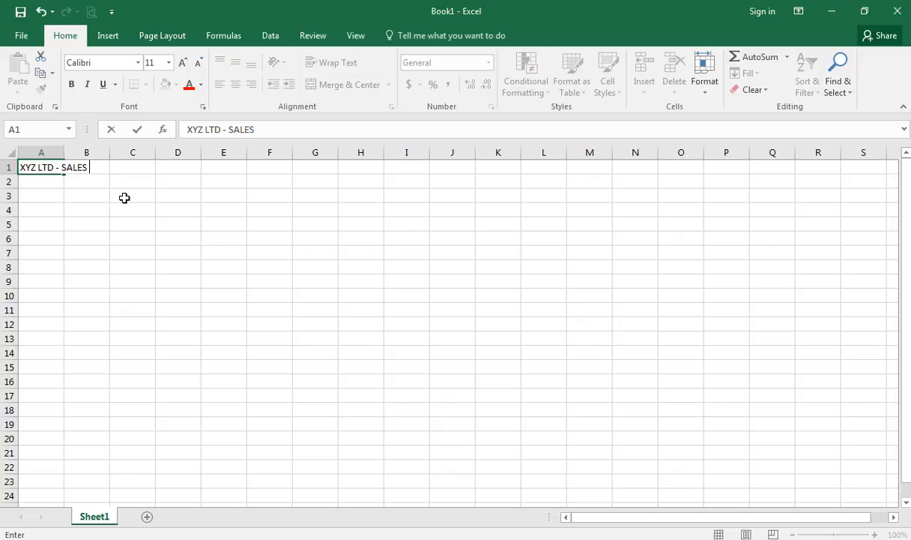
{"action": "type", "text": "REPORT"}
{"action": "key", "text": "Return"}
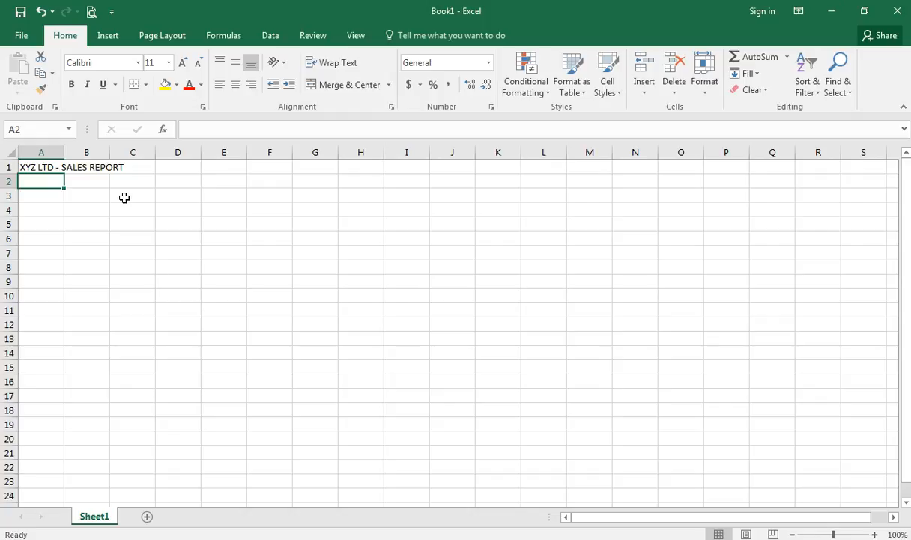
- Move to cell D2 and glance at the font list without choosing a font
{"action": "key", "text": "Right"}
{"action": "key", "text": "Right"}
{"action": "key", "text": "Up"}
{"action": "key", "text": "Right"}
{"action": "key", "text": "Down"}
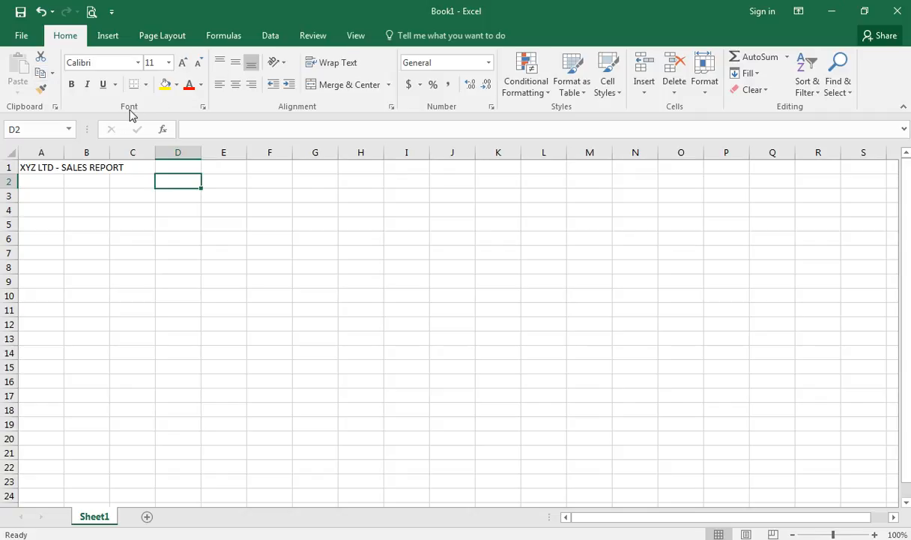
{"action": "left_click", "coordinate": [138, 63]}
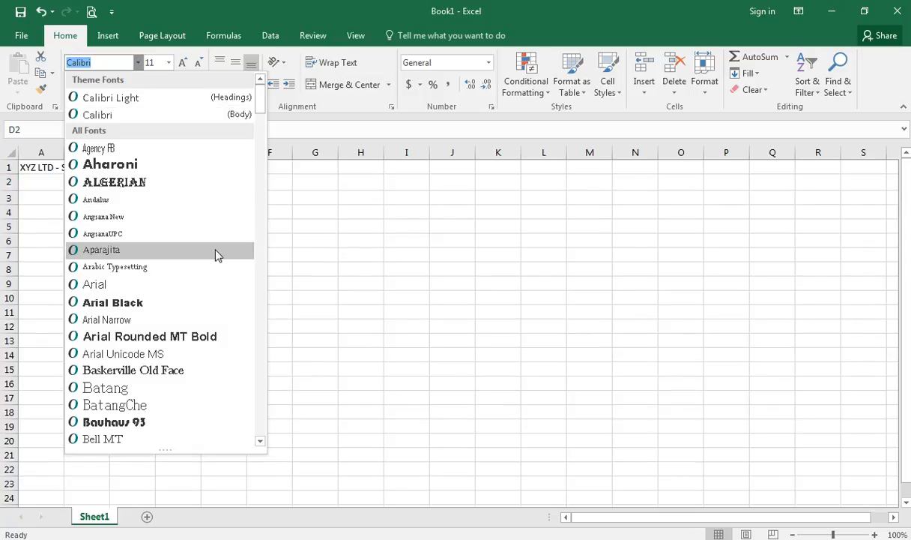
{"action": "left_click", "coordinate": [357, 252]}
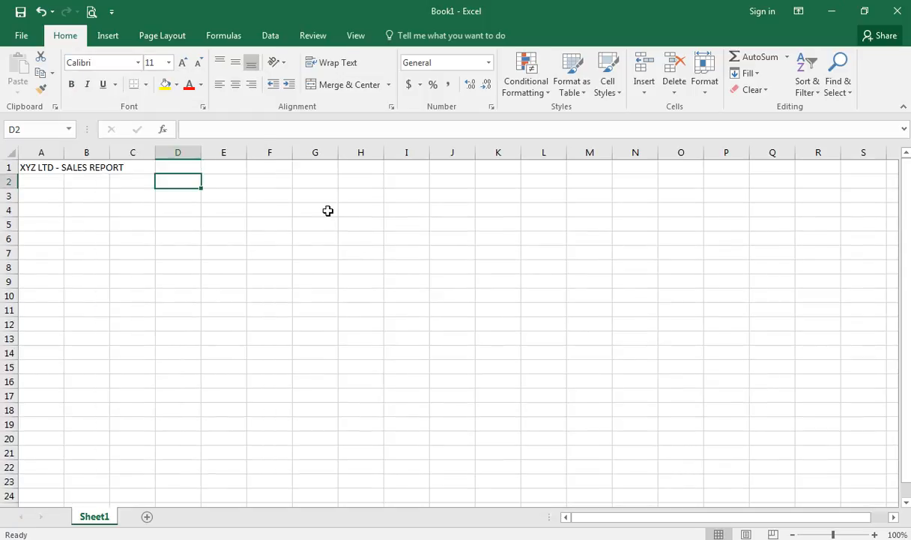
- Preview Monotype Corsiva and Trebuchet MS on the A1 title from the font list
{"action": "left_click", "coordinate": [52, 169]}
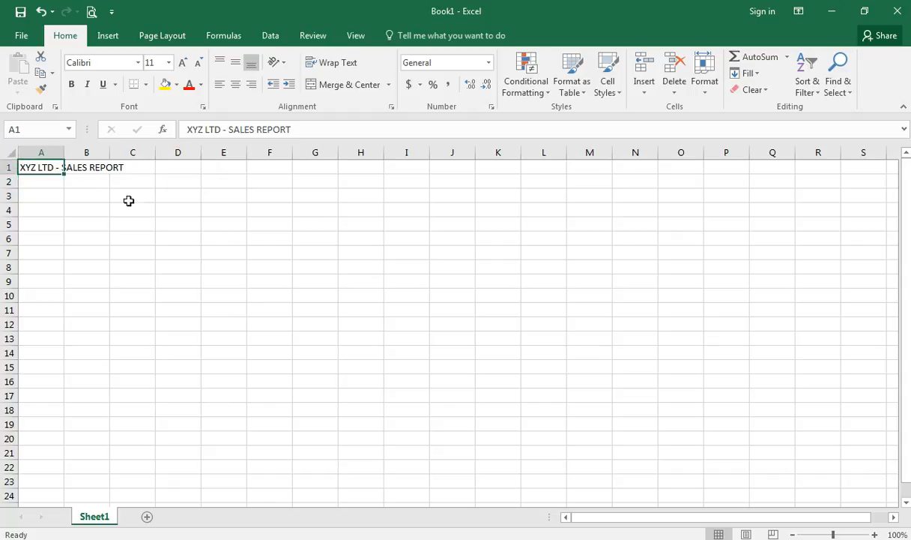
{"action": "left_click", "coordinate": [136, 63]}
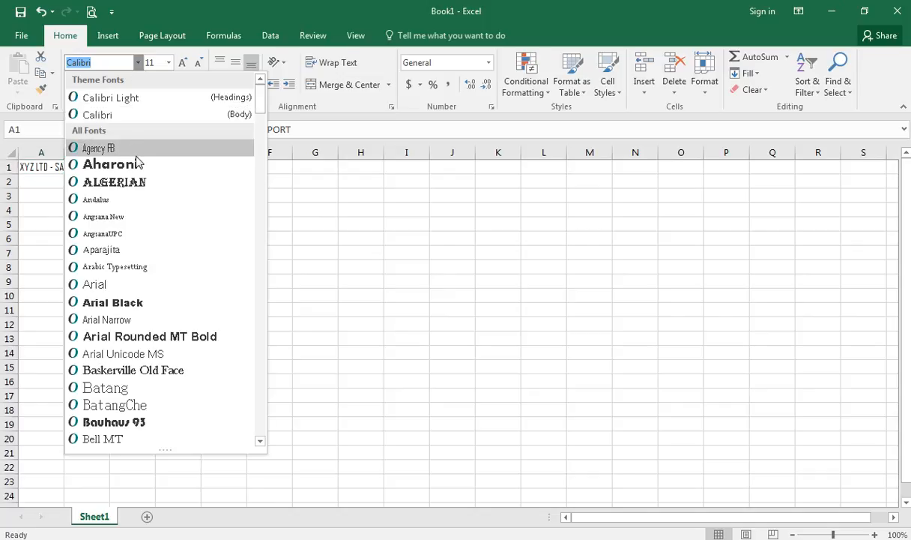
{"action": "type", "text": "Mono"}
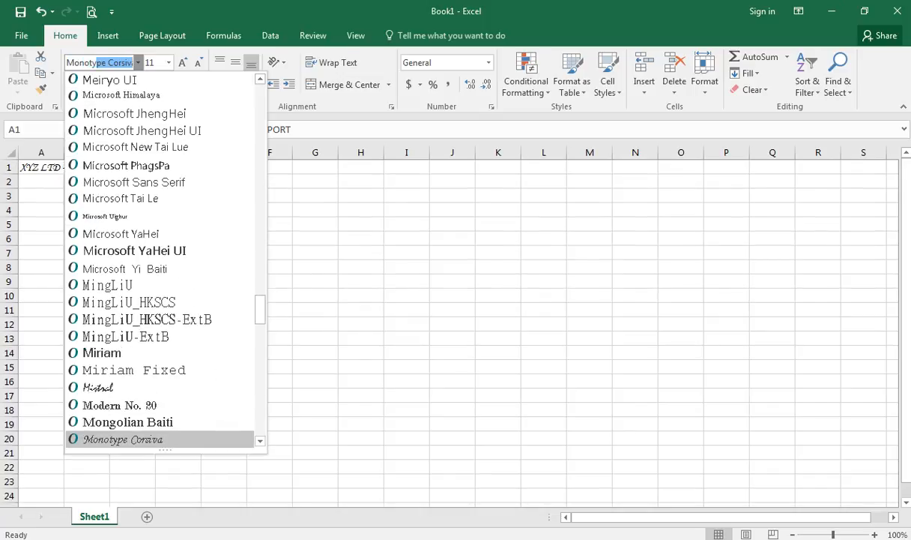
{"action": "key", "text": "BackSpace"}
{"action": "key", "text": "BackSpace"}
{"action": "key", "text": "BackSpace"}
{"action": "key", "text": "BackSpace"}
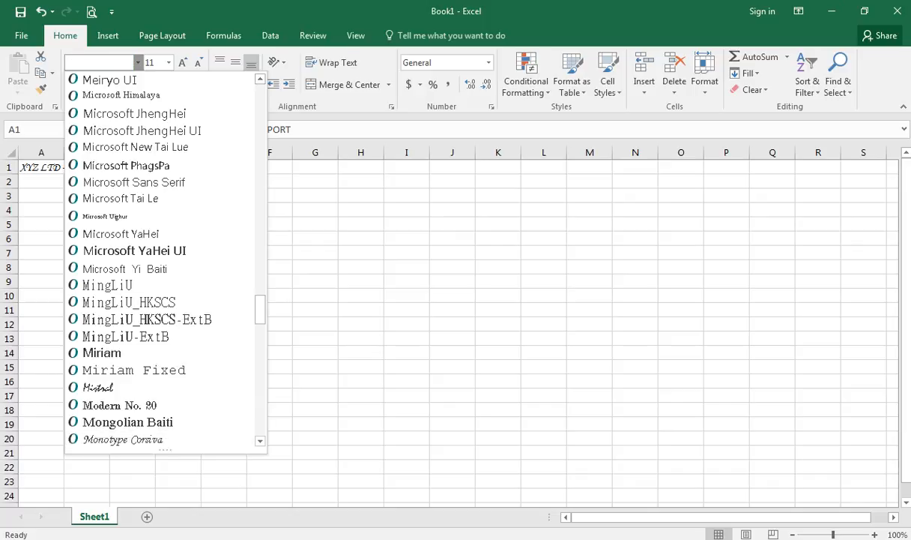
{"action": "type", "text": "Tr"}
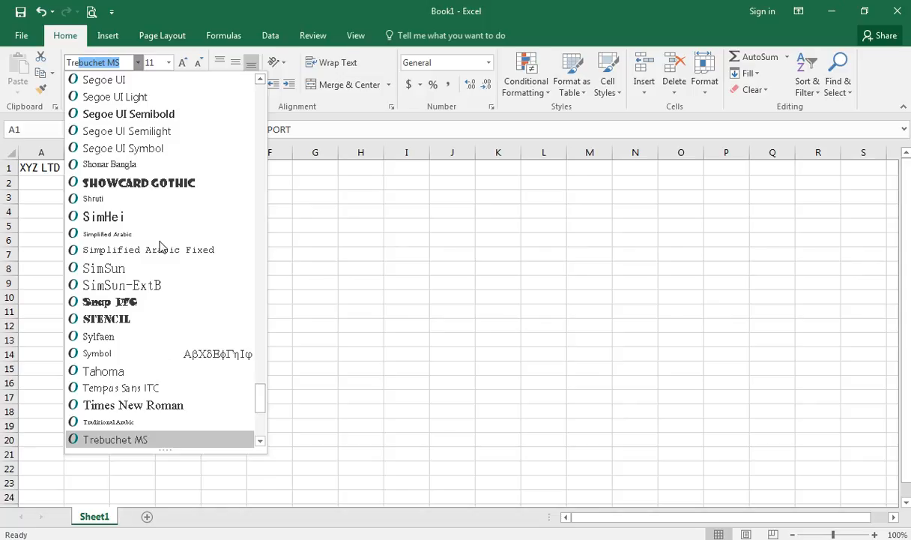
{"action": "key", "text": "BackSpace"}
{"action": "type", "text": "Seag"}
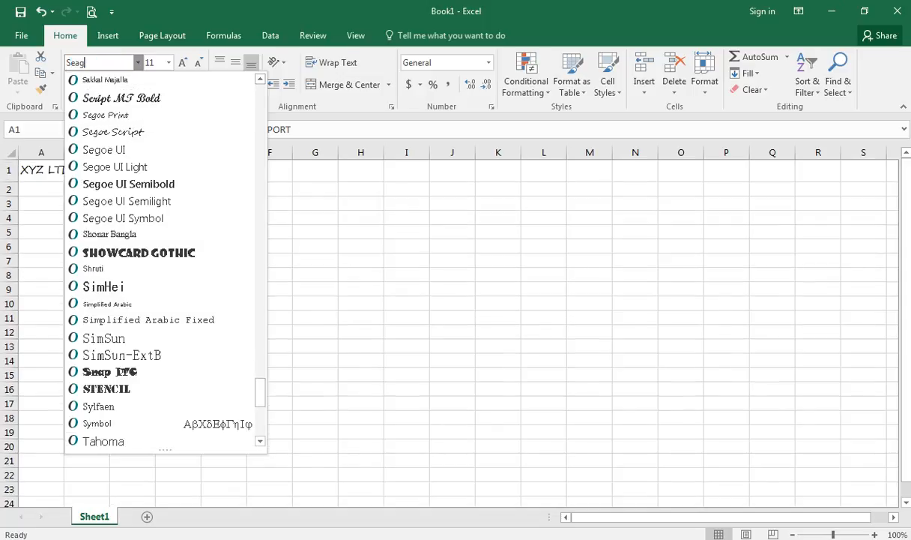
- Cancel the font preview and check the size list, keeping the title Calibri 11
{"action": "key", "text": "Escape"}
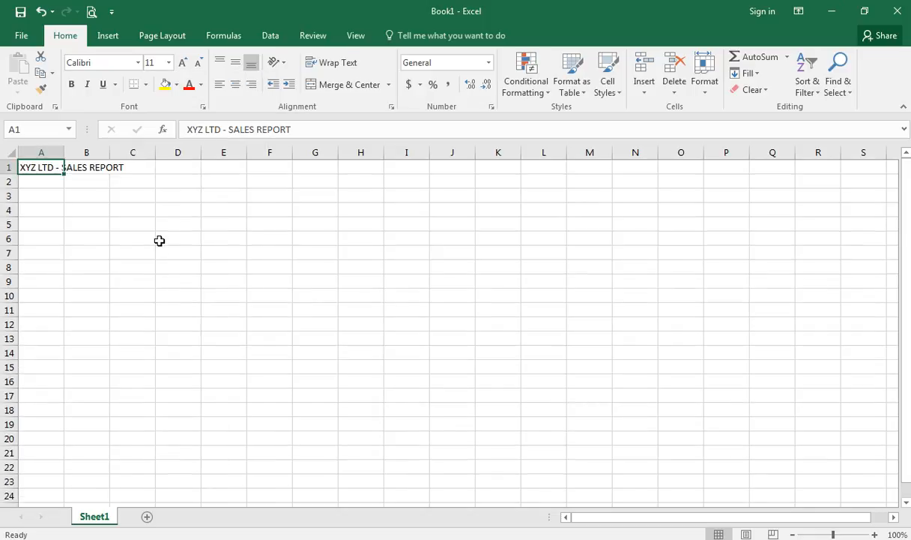
{"action": "left_click", "coordinate": [174, 232]}
{"action": "left_click", "coordinate": [59, 168]}
{"action": "left_click", "coordinate": [170, 63]}
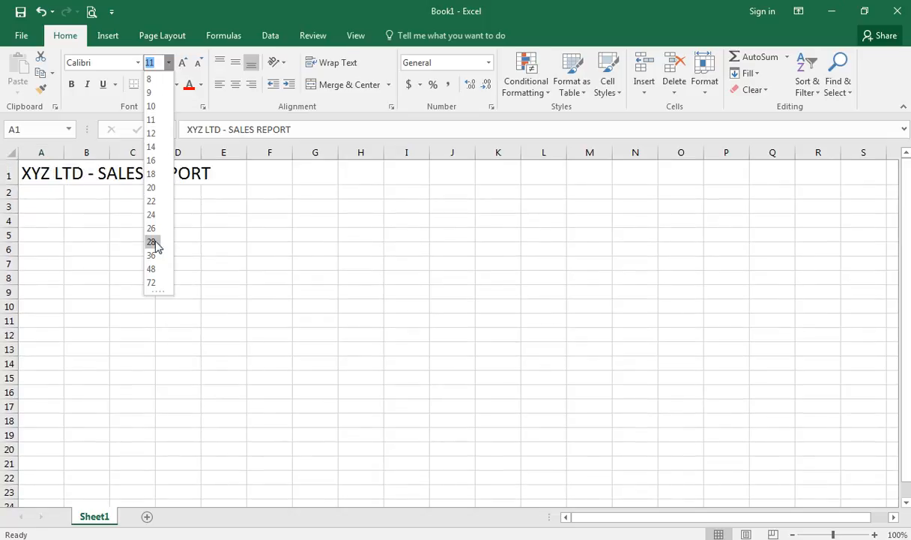
{"action": "left_click", "coordinate": [91, 207]}
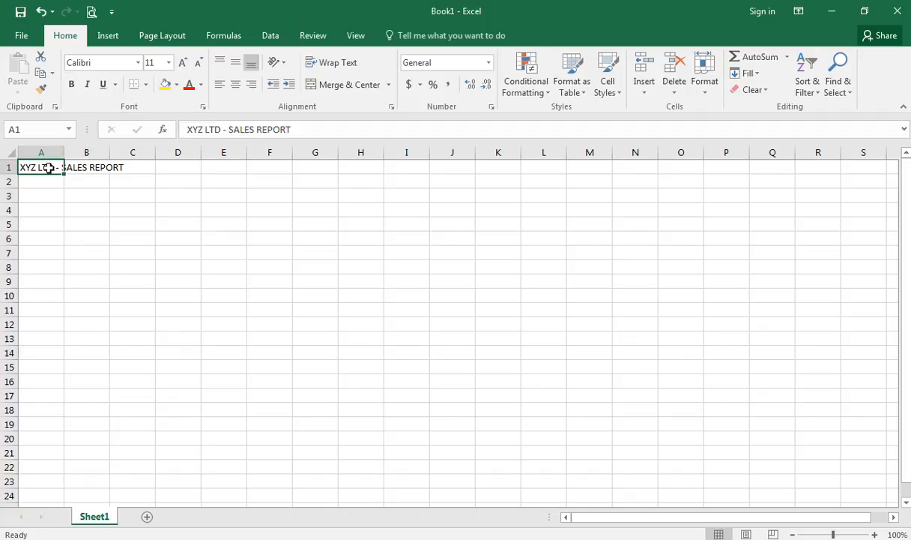
{"action": "left_click", "coordinate": [72, 84]}
{"action": "left_click", "coordinate": [192, 227]}
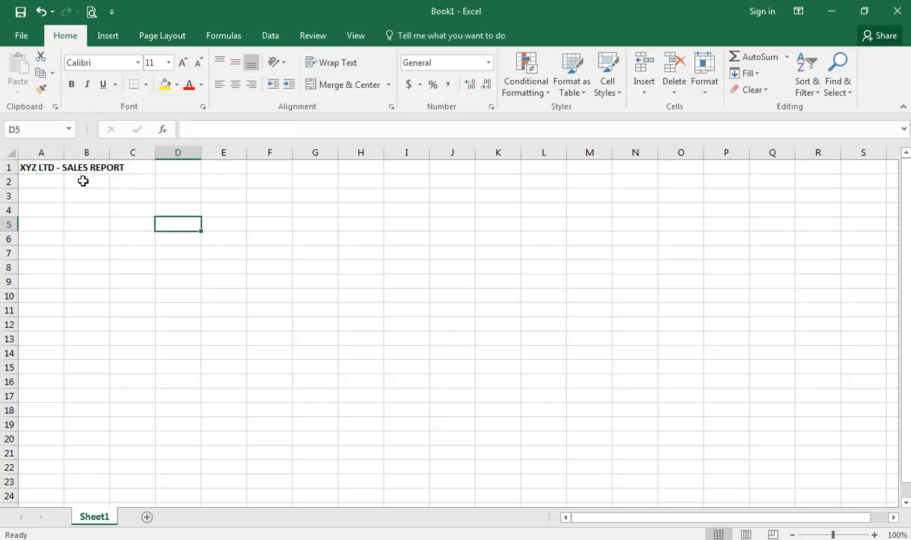
{"action": "left_click", "coordinate": [50, 168]}
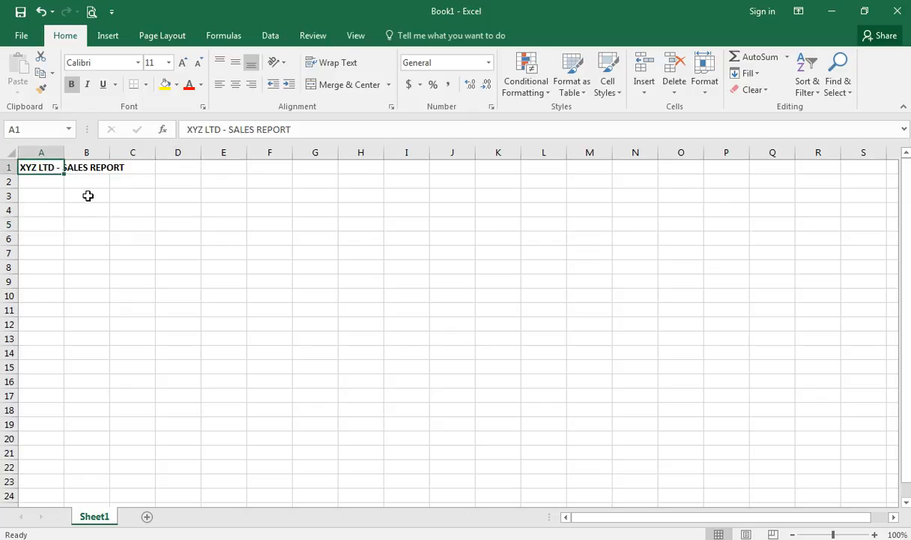
{"action": "left_click", "coordinate": [73, 84]}
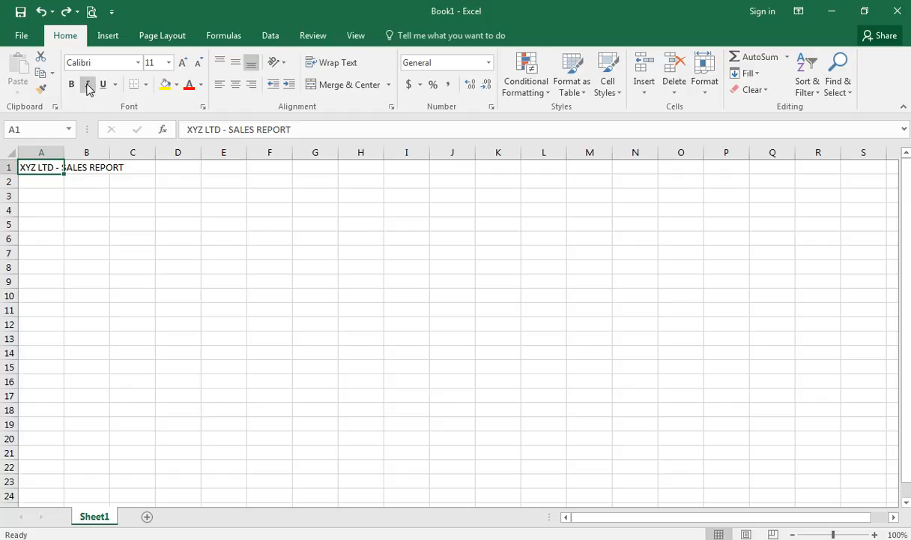
{"action": "left_click", "coordinate": [87, 84]}
{"action": "left_click", "coordinate": [103, 210]}
{"action": "key", "text": "ctrl+z"}
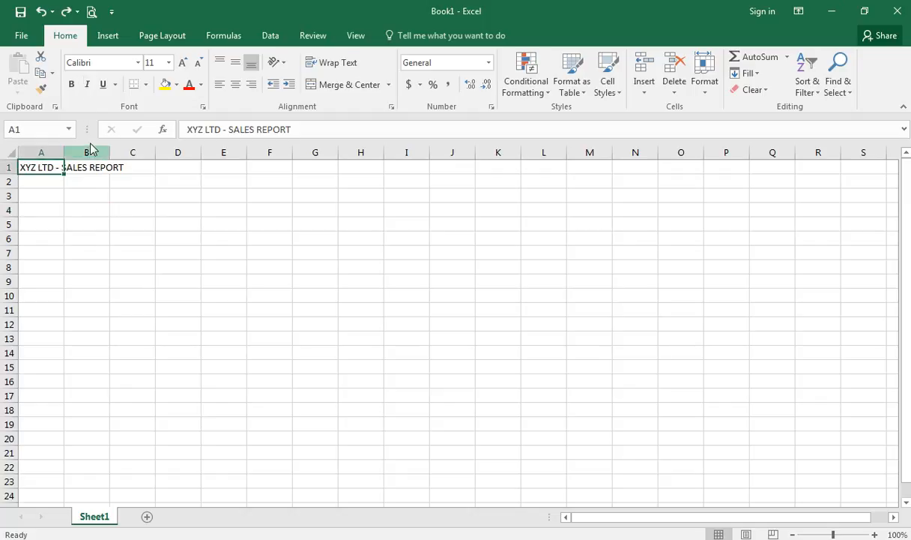
{"action": "left_click", "coordinate": [103, 84]}
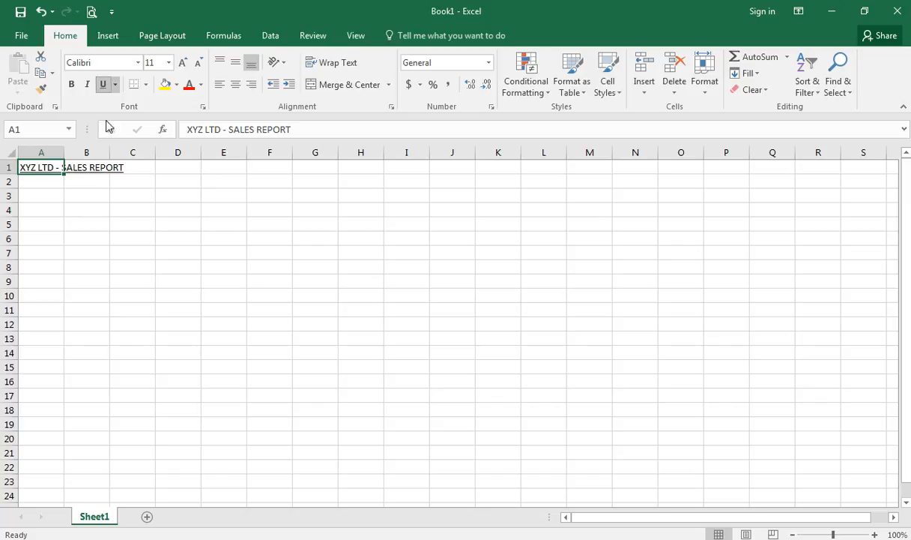
{"action": "left_click", "coordinate": [116, 193]}
{"action": "key", "text": "ctrl+z"}
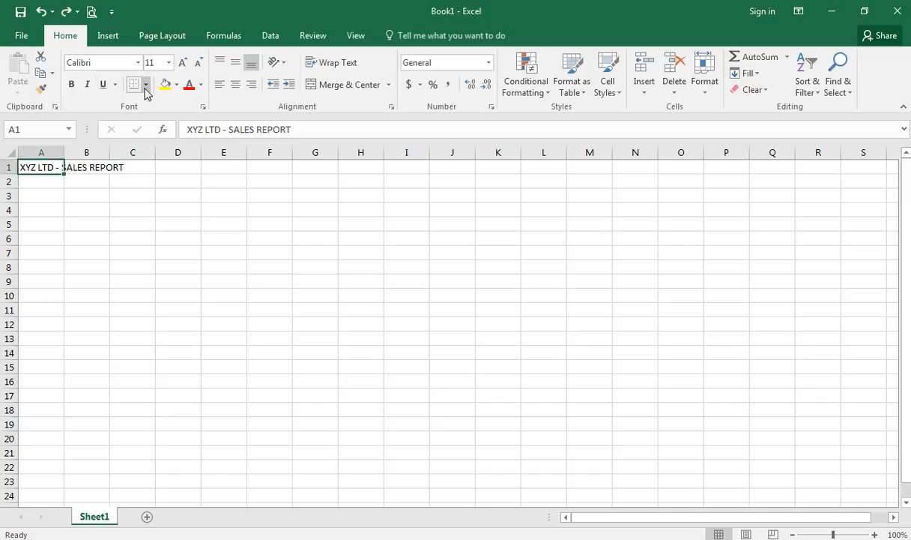
{"action": "left_click", "coordinate": [145, 87]}
{"action": "left_click", "coordinate": [72, 206]}
{"action": "left_click", "coordinate": [55, 194]}
{"action": "key", "text": "Down"}
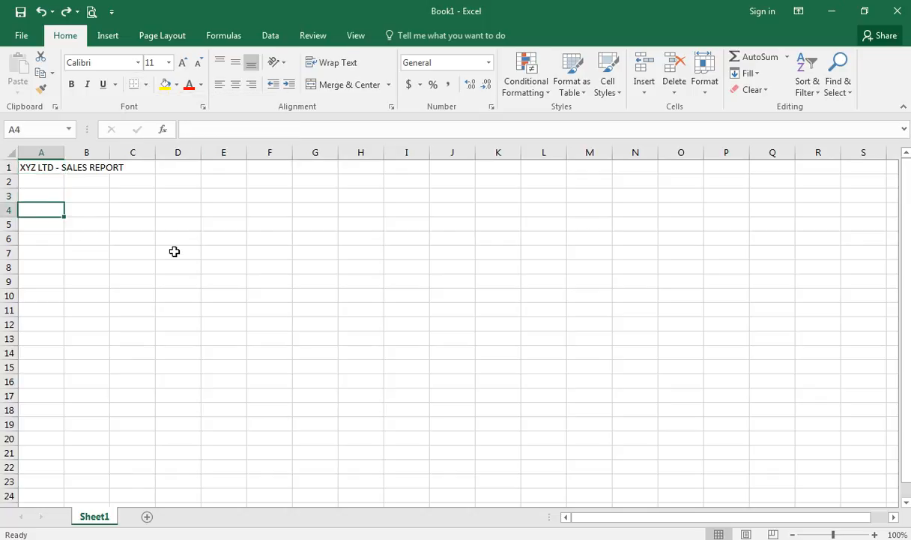
- Type the headers Products in A4, then Apr, May and Jun in B4, C4 and D4
{"action": "type", "text": "I"}
{"action": "type", "text": "Produ"}
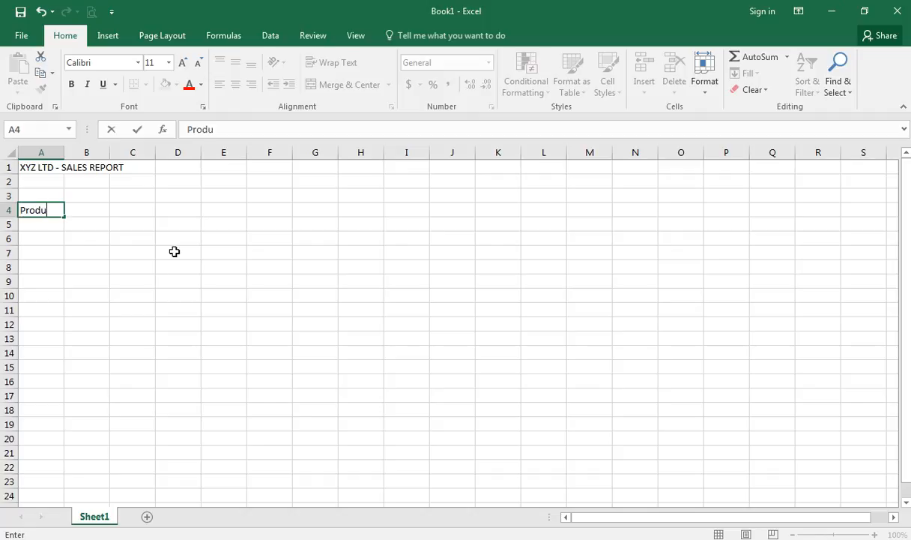
{"action": "type", "text": "cts"}
{"action": "key", "text": "Return"}
{"action": "key", "text": "Right"}
{"action": "key", "text": "Up"}
{"action": "type", "text": "A"}
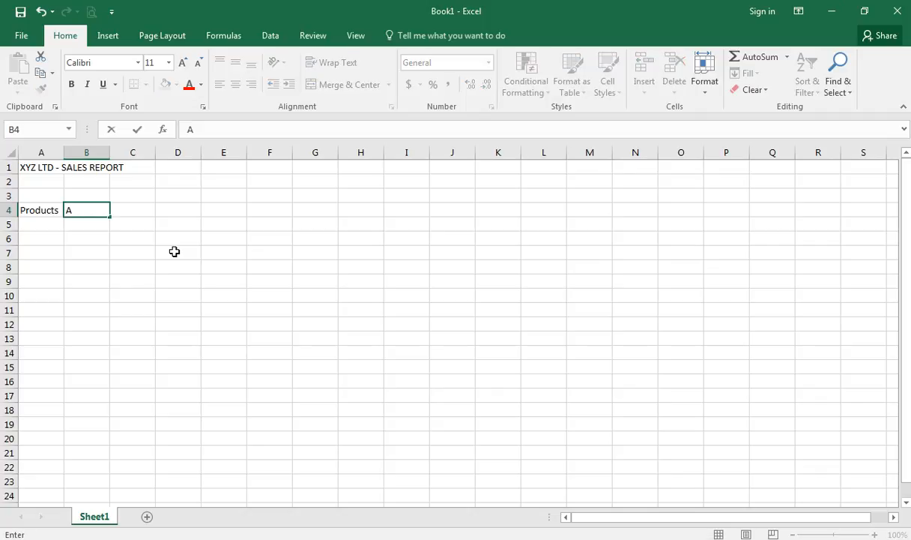
{"action": "type", "text": "pr"}
{"action": "key", "text": "Tab"}
{"action": "type", "text": "May"}
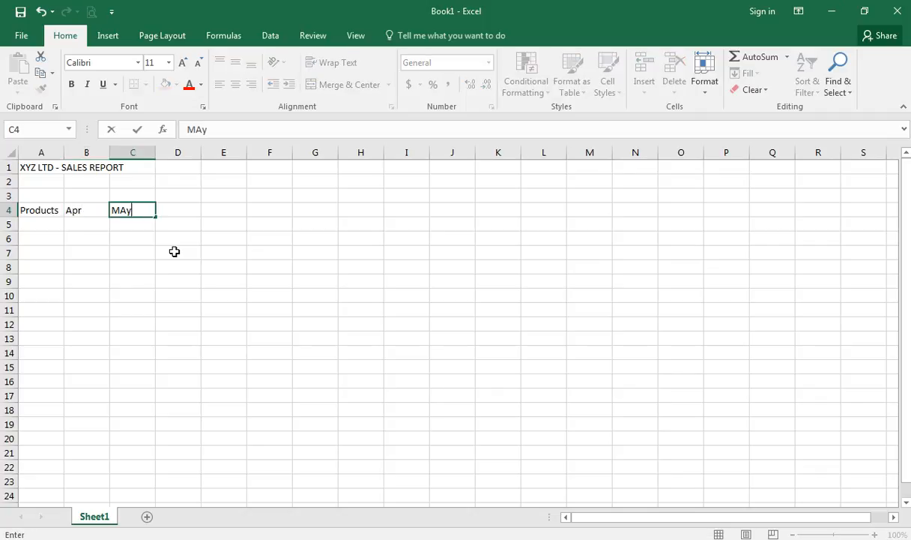
{"action": "key", "text": "Tab"}
{"action": "type", "text": "Jun"}
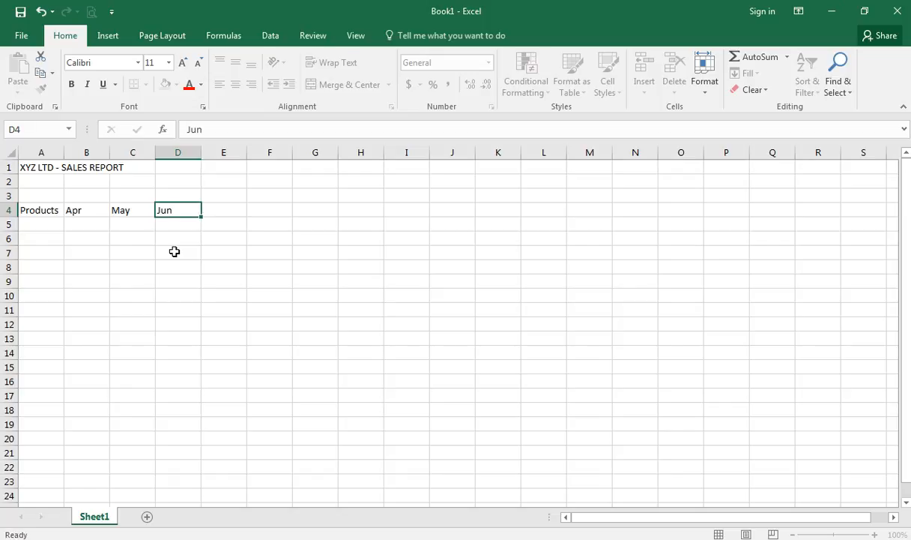
{"action": "key", "text": "Return"}
{"action": "key", "text": "Up"}
{"action": "key", "text": "Left"}
{"action": "key", "text": "Left"}
{"action": "key", "text": "Left"}
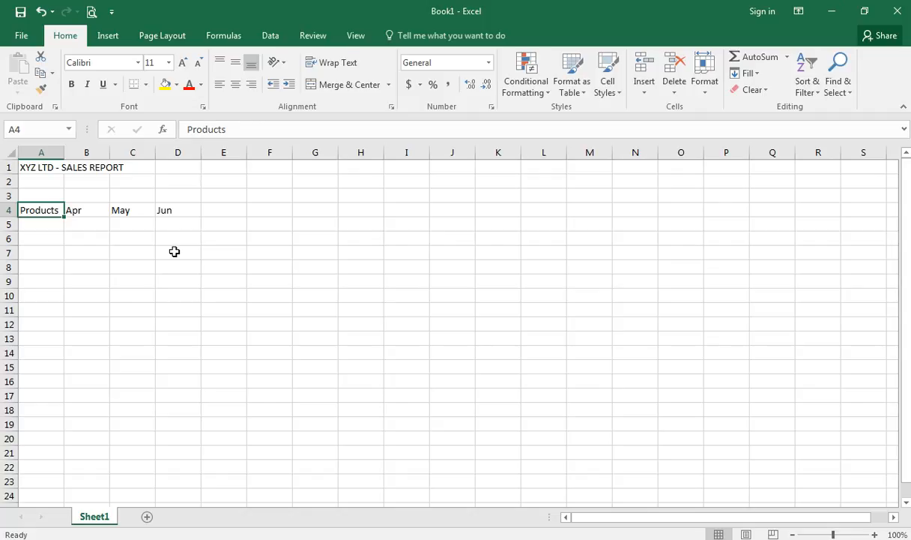
- Enter Item 1, Item 2 and Item 3 into cells A5 to A7
{"action": "key", "text": "Down"}
{"action": "type", "text": "Item 1"}
{"action": "key", "text": "Return"}
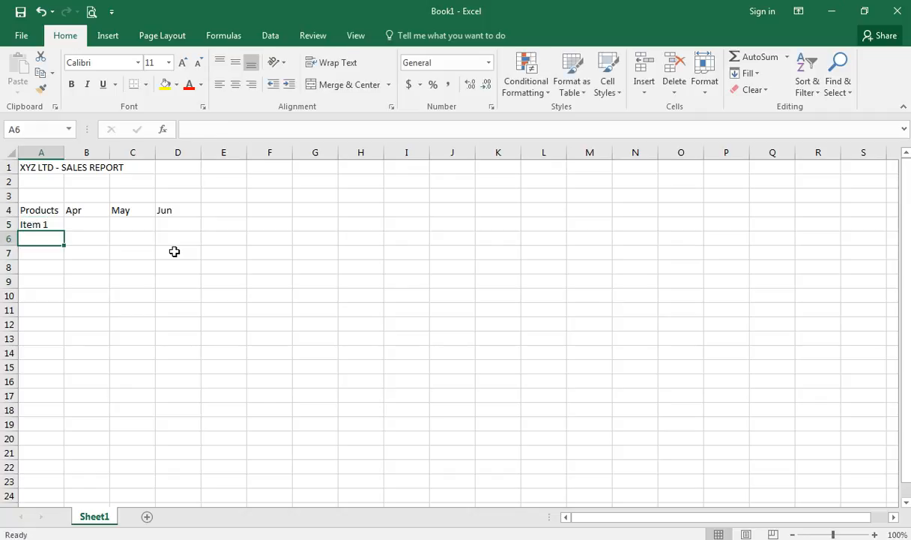
{"action": "type", "text": "Item"}
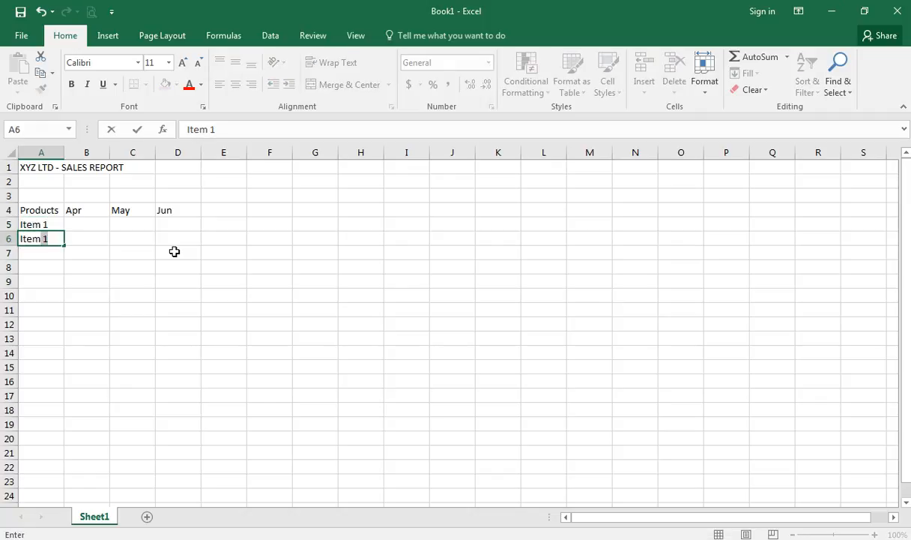
{"action": "type", "text": " 2"}
{"action": "key", "text": "Return"}
{"action": "type", "text": "Item 3"}
{"action": "key", "text": "ctrl+Return"}
{"action": "key", "text": "Up"}
{"action": "key", "text": "Up"}
{"action": "key", "text": "Right"}
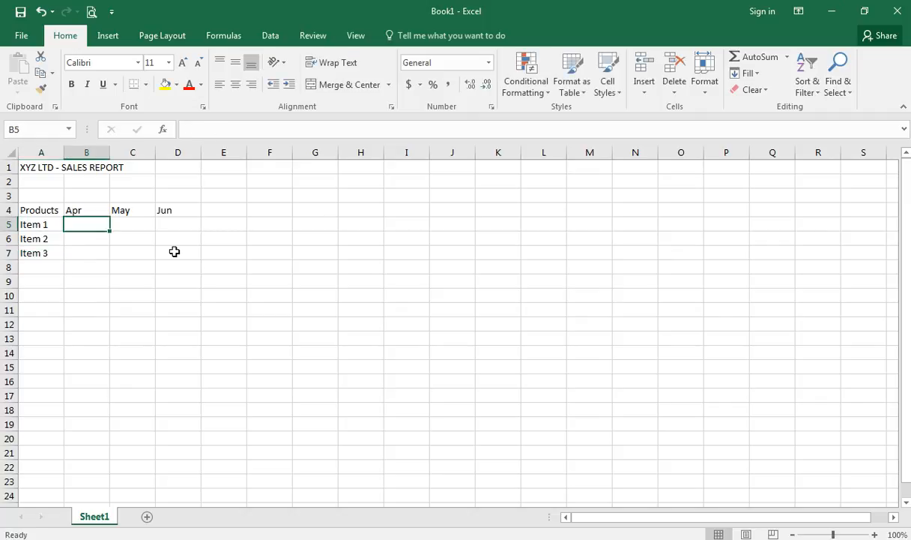
{"action": "key", "text": "Left"}
{"action": "key", "text": "Up"}
{"action": "key", "text": "Down"}
{"action": "key", "text": "Up"}
{"action": "key", "text": "Down"}
{"action": "key", "text": "Up"}
{"action": "key", "text": "Right"}
{"action": "key", "text": "Down"}
- Enter the April figures 100, 200 and 250 for Items 1 to 3
{"action": "type", "text": "100"}
{"action": "key", "text": "Return"}
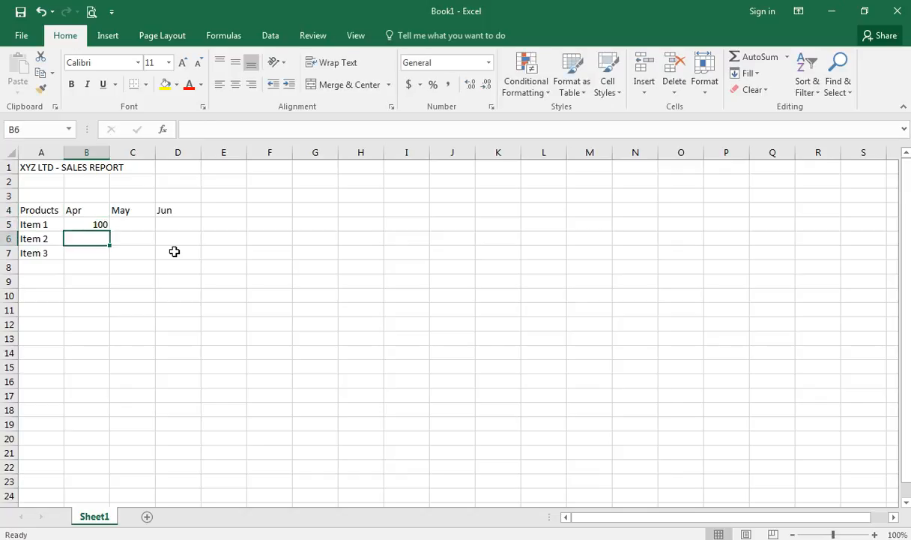
{"action": "type", "text": "200"}
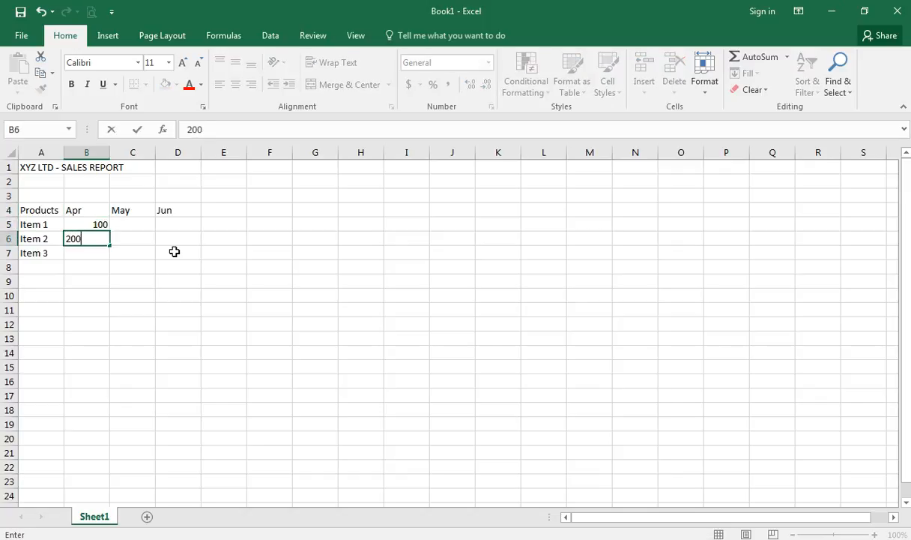
{"action": "key", "text": "Return"}
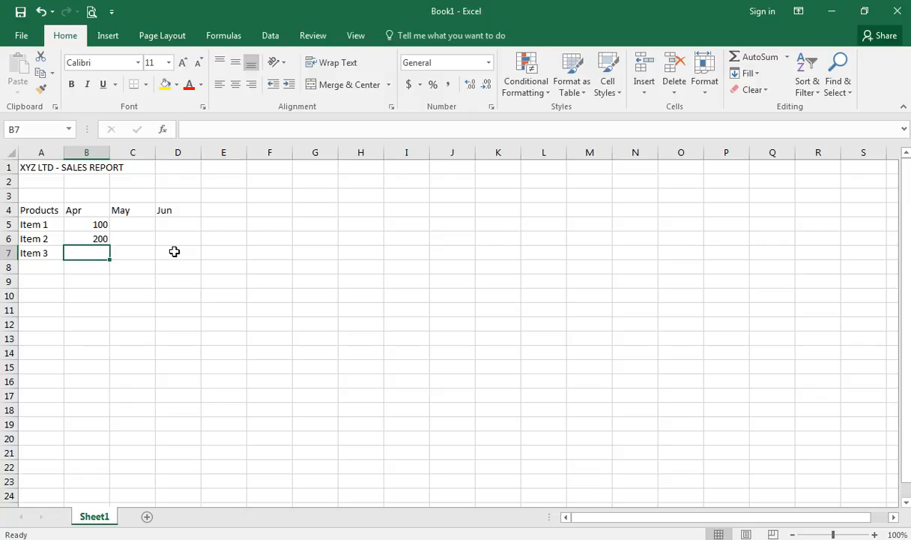
{"action": "type", "text": "250"}
{"action": "key", "text": "Up"}
{"action": "key", "text": "Up"}
- Enter May and June figures: Item 1 110 and 120, Item 2 200 and 195
{"action": "key", "text": "Right"}
{"action": "type", "text": "110"}
{"action": "key", "text": "Tab"}
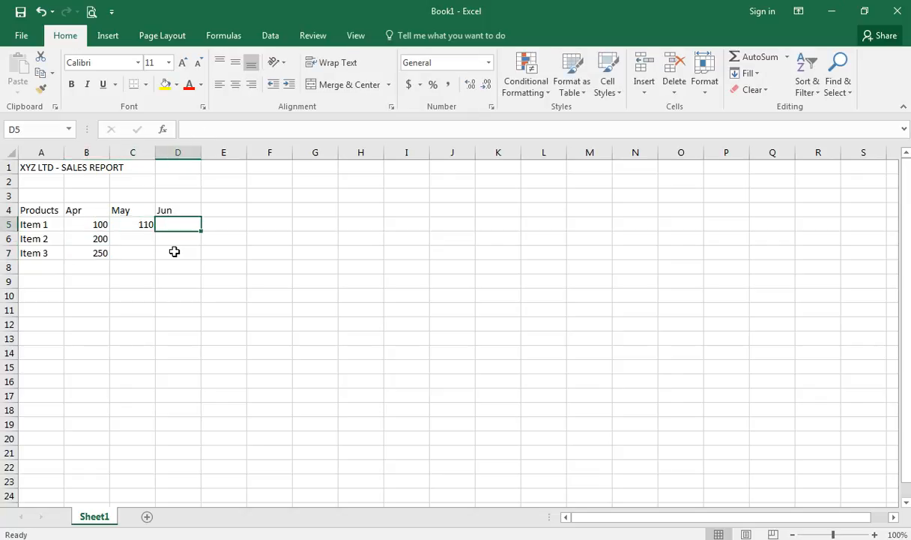
{"action": "type", "text": "120"}
{"action": "key", "text": "Return"}
{"action": "key", "text": "Left"}
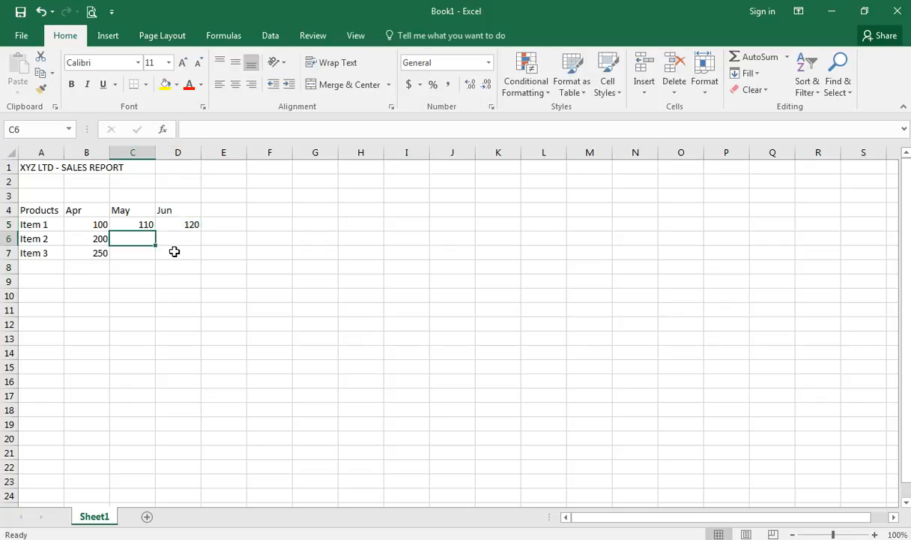
{"action": "type", "text": "200"}
{"action": "key", "text": "ctrl+Return"}
{"action": "key", "text": "Right"}
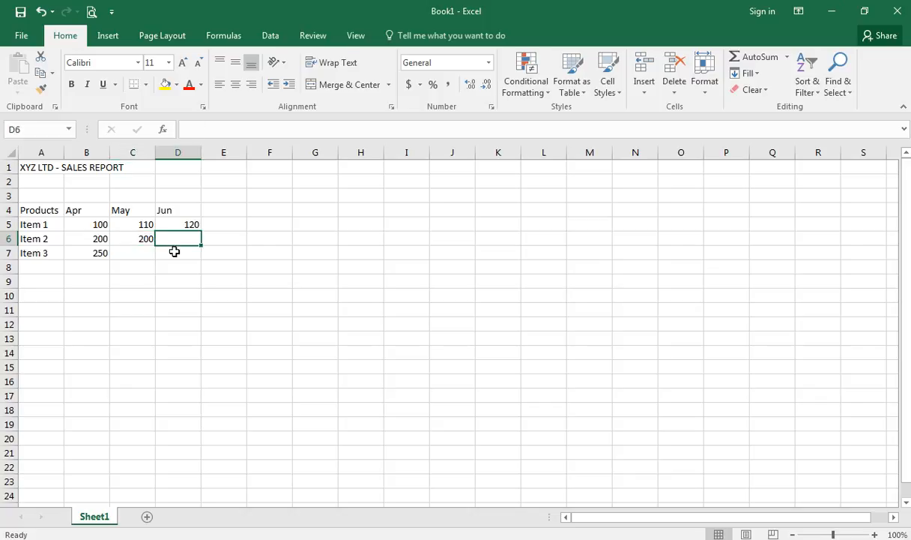
{"action": "type", "text": "195"}
{"action": "key", "text": "Return"}
- Enter Item 3's May figure 300 and June figure 400
{"action": "key", "text": "Left"}
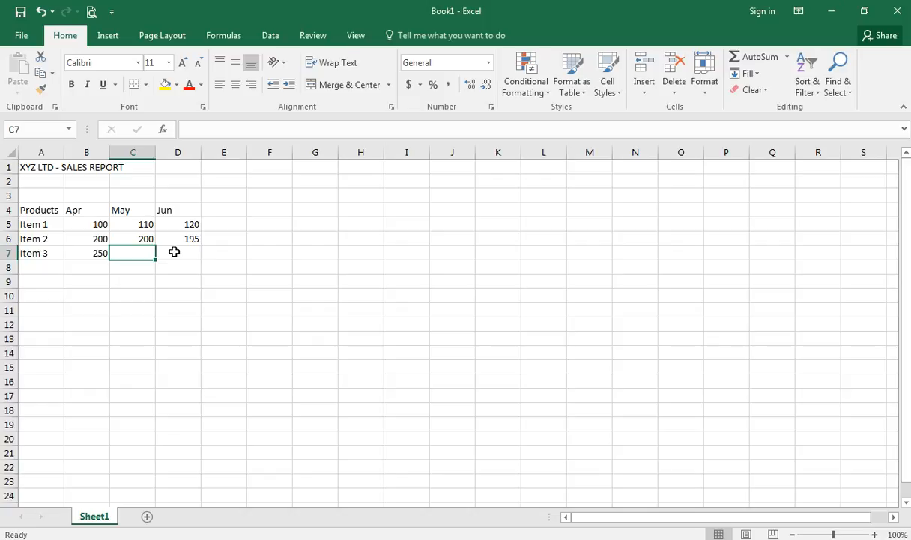
{"action": "type", "text": "300"}
{"action": "key", "text": "Return"}
{"action": "left_click", "coordinate": [174, 251]}
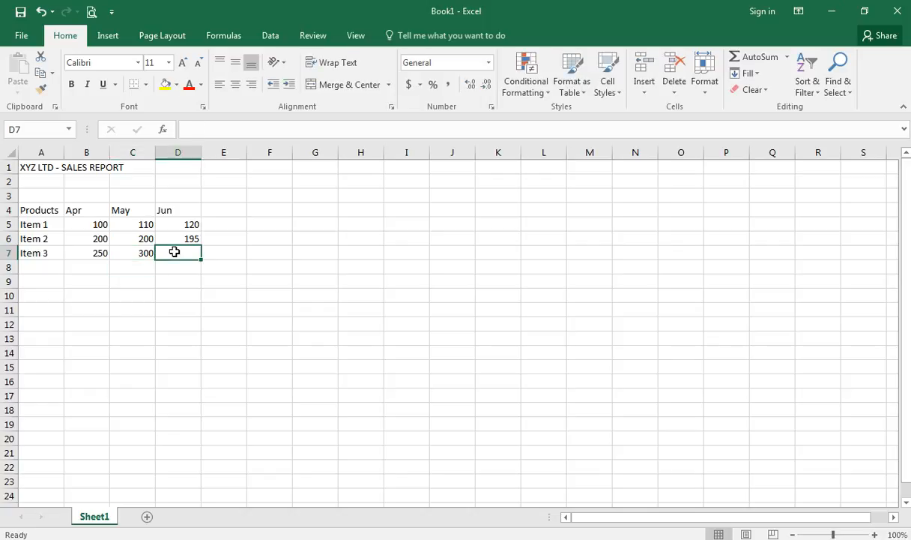
{"action": "type", "text": "400"}
{"action": "key", "text": "Return"}
{"action": "key", "text": "Up"}
{"action": "key", "text": "Up"}
{"action": "key", "text": "Up"}
{"action": "key", "text": "Up"}
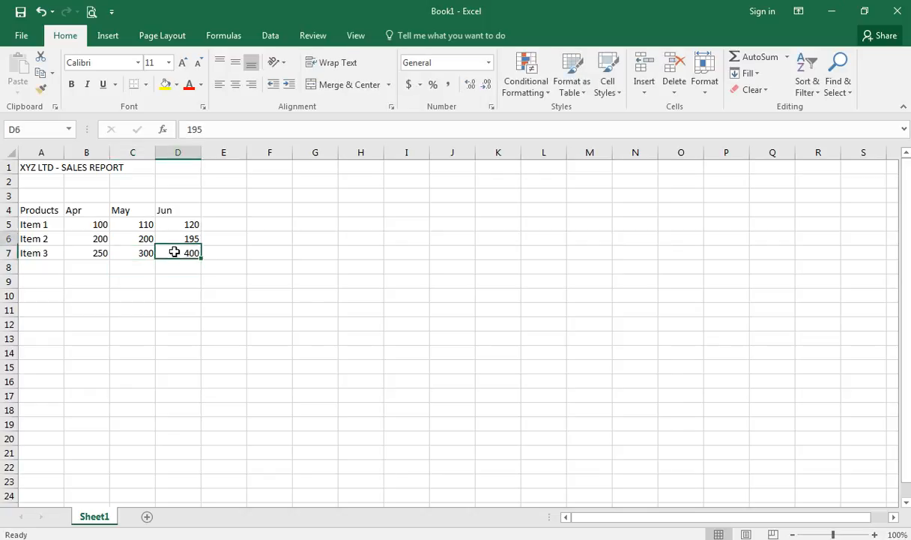
{"action": "key", "text": "Left"}
{"action": "key", "text": "Left"}
{"action": "key", "text": "Left"}
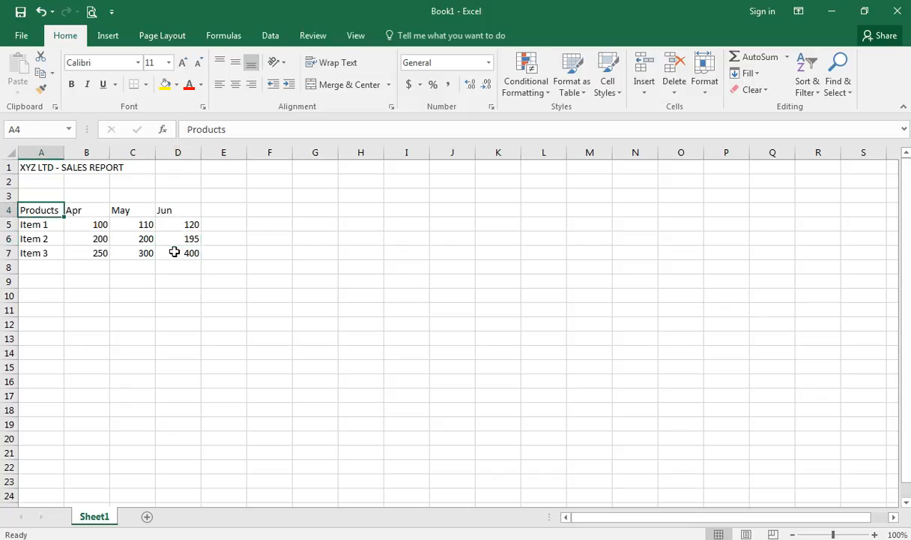
{"action": "key", "text": "Right"}
{"action": "key", "text": "Right"}
{"action": "key", "text": "Right"}
{"action": "key", "text": "Left"}
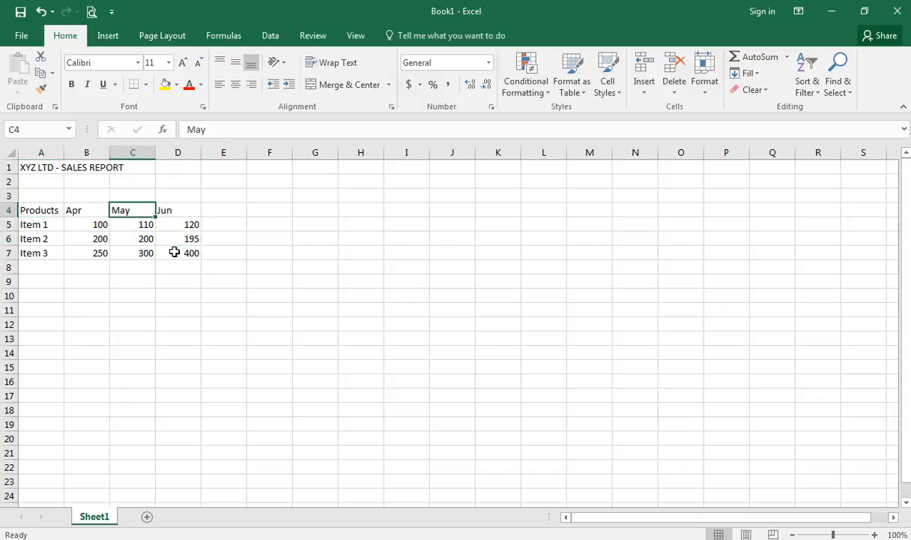
{"action": "key", "text": "Left"}
{"action": "key", "text": "Left"}
{"action": "key", "text": "Right"}
{"action": "key", "text": "Right"}
{"action": "key", "text": "Right"}
{"action": "key", "text": "Right"}
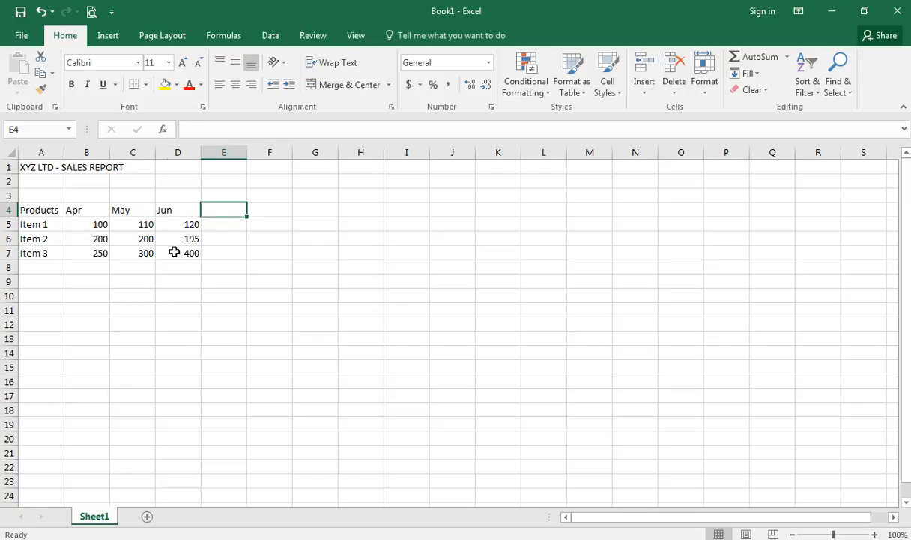
{"action": "key", "text": "Right"}
{"action": "key", "text": "Down"}
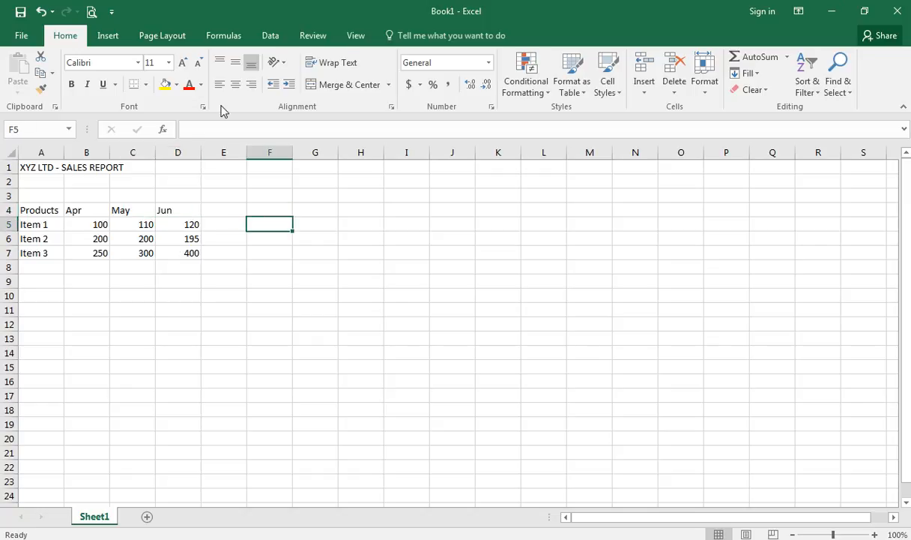
{"action": "left_click", "coordinate": [91, 12]}
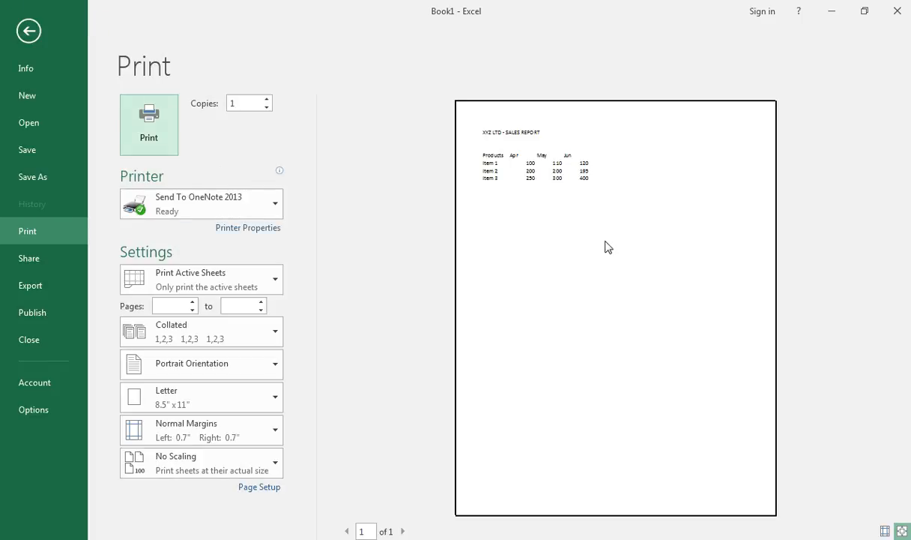
{"action": "key", "text": "Escape"}
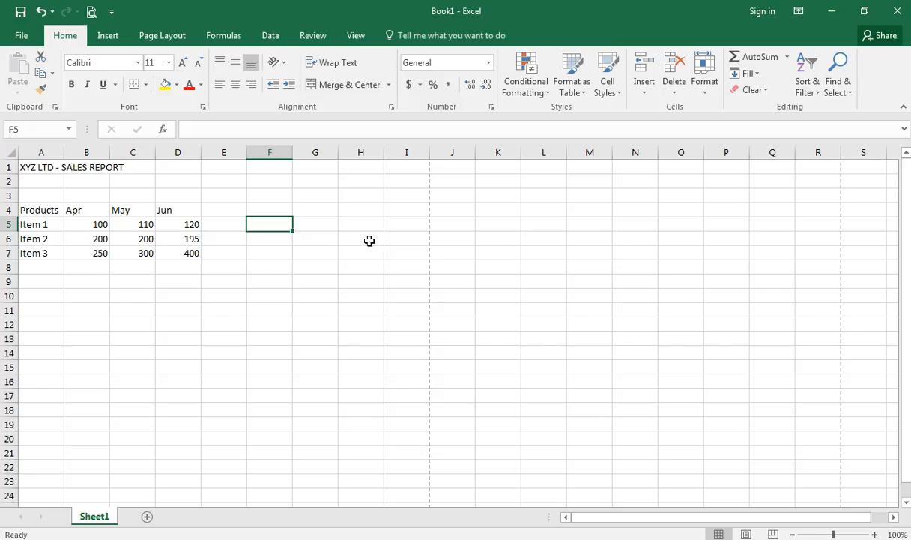
- Select A4:D7 and apply All Borders to every cell of the table
{"action": "left_click_drag", "start_coordinate": [44, 211], "coordinate": [201, 254]}
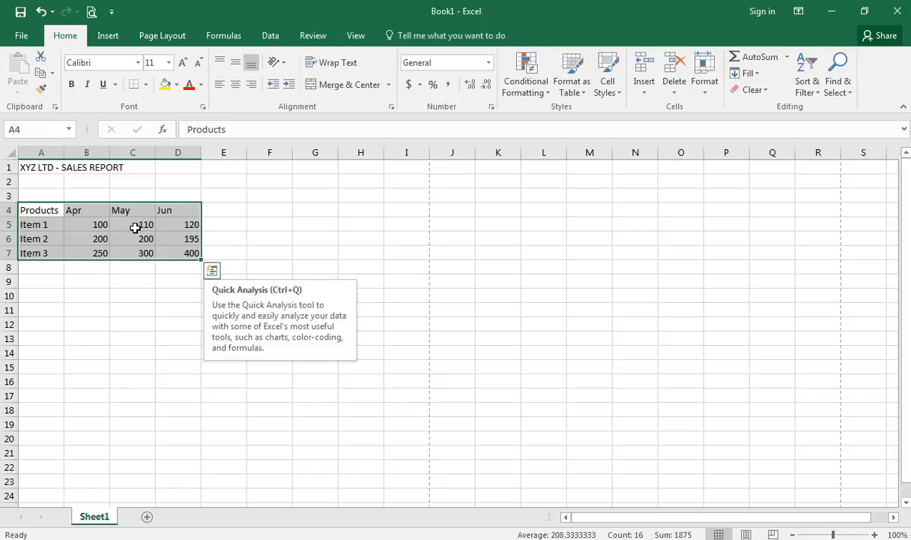
{"action": "left_click", "coordinate": [308, 209]}
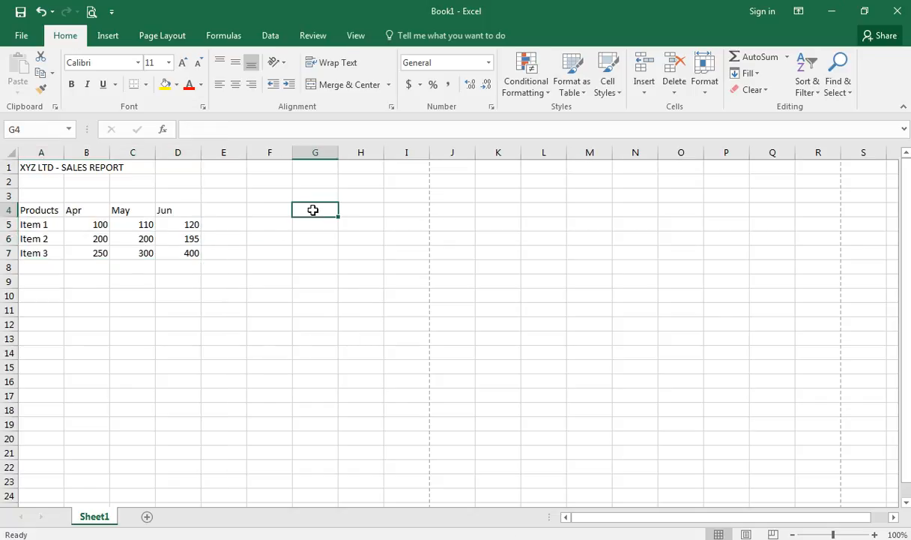
{"action": "left_click", "coordinate": [145, 86]}
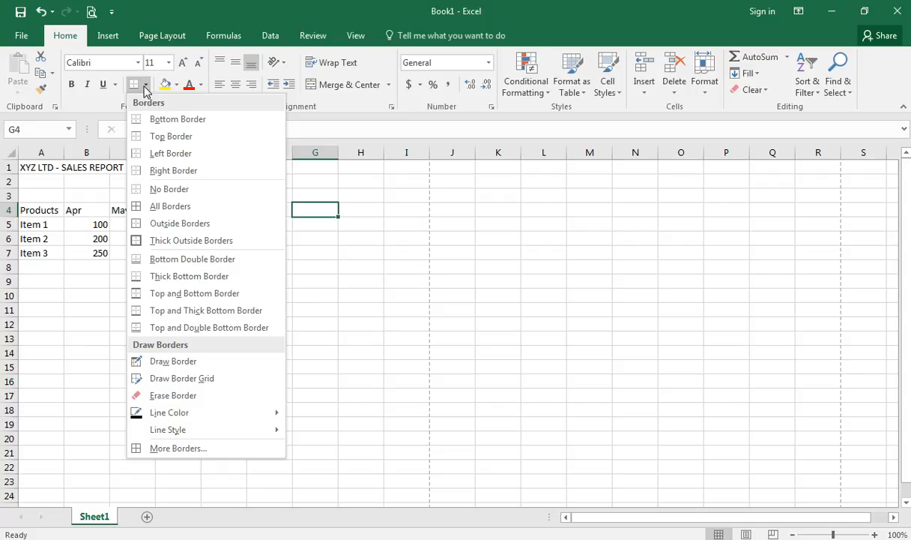
{"action": "left_click", "coordinate": [80, 206]}
{"action": "left_click_drag", "start_coordinate": [44, 209], "coordinate": [187, 258]}
{"action": "left_click", "coordinate": [179, 297]}
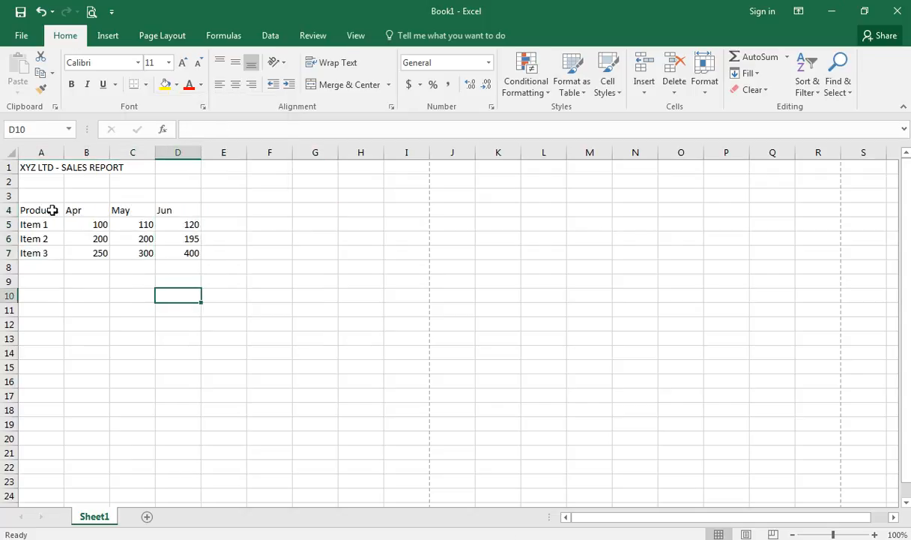
{"action": "left_click_drag", "start_coordinate": [52, 207], "coordinate": [188, 248]}
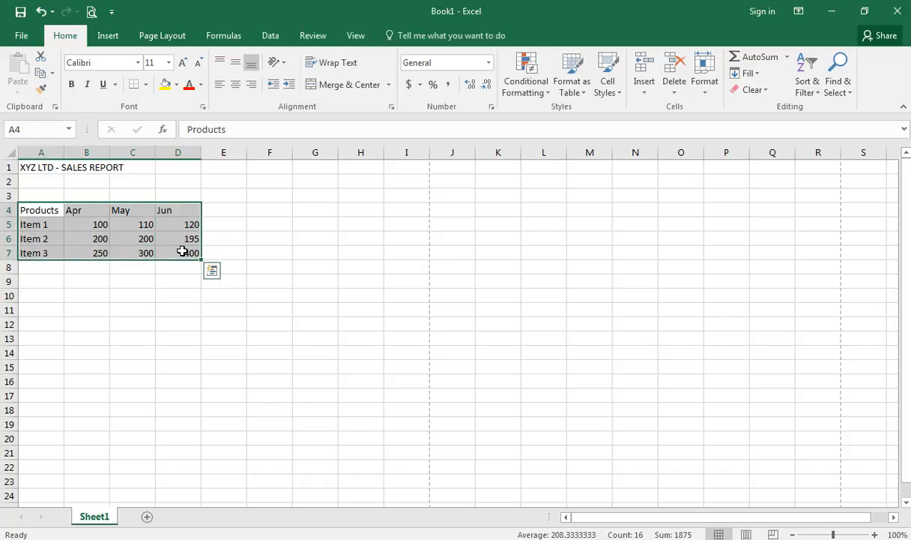
{"action": "left_click", "coordinate": [146, 85]}
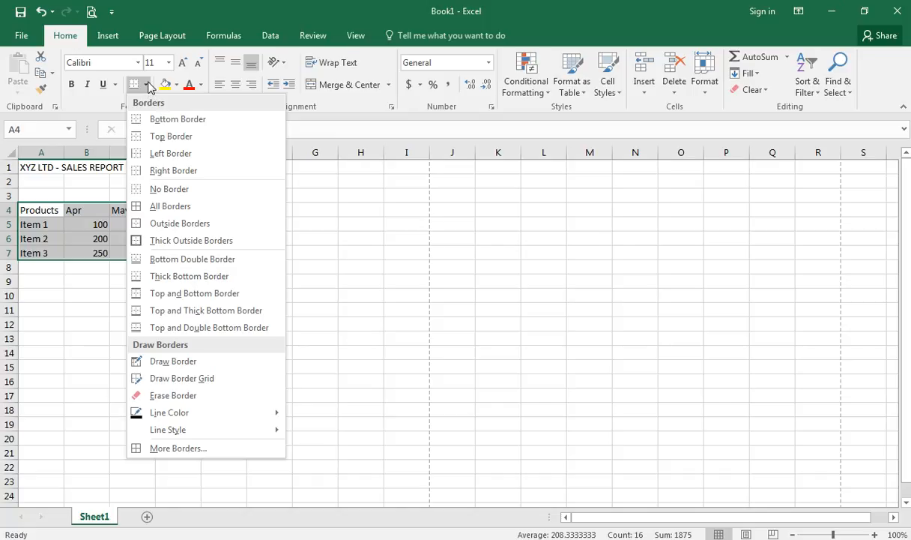
{"action": "left_click", "coordinate": [224, 206]}
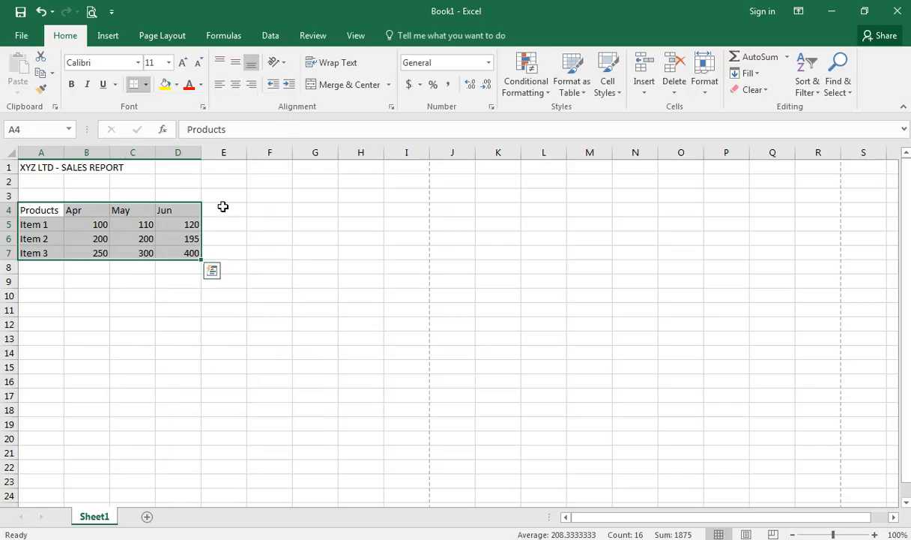
{"action": "left_click", "coordinate": [242, 245]}
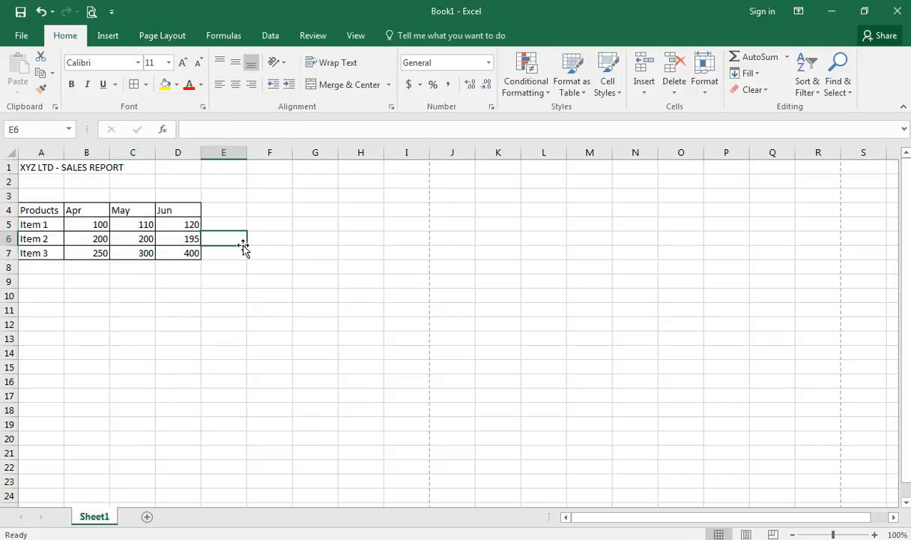
- Bold the Products, Apr, May and Jun headers in A4:D4
{"action": "left_click", "coordinate": [131, 221]}
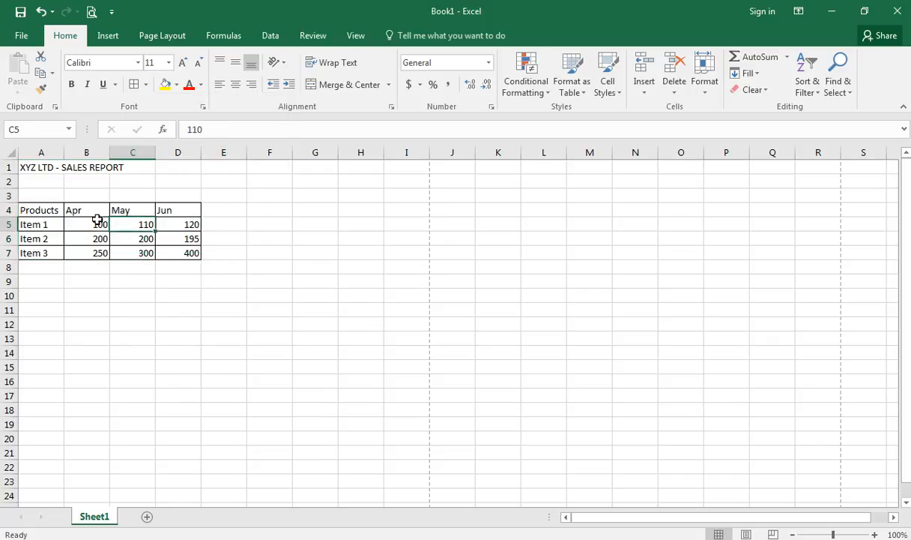
{"action": "left_click", "coordinate": [166, 268]}
{"action": "left_click", "coordinate": [223, 268]}
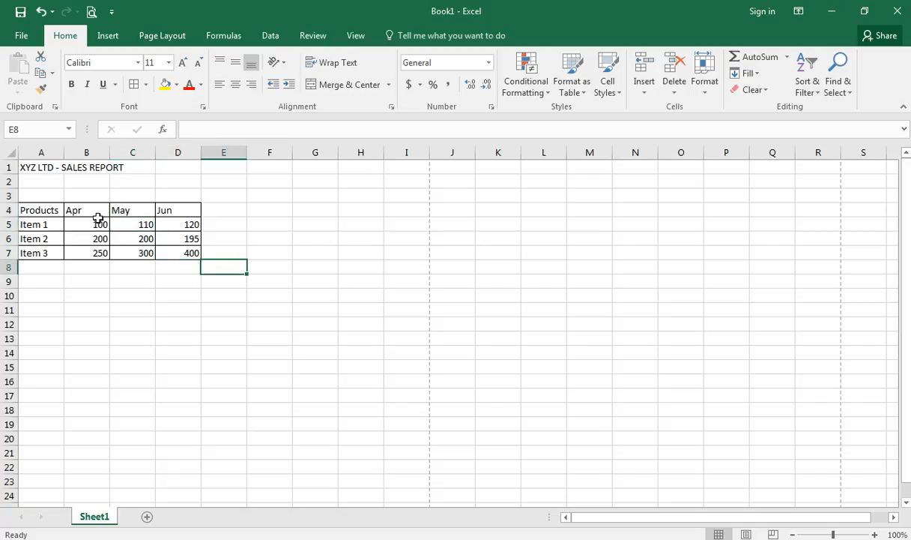
{"action": "left_click_drag", "start_coordinate": [183, 211], "coordinate": [28, 212]}
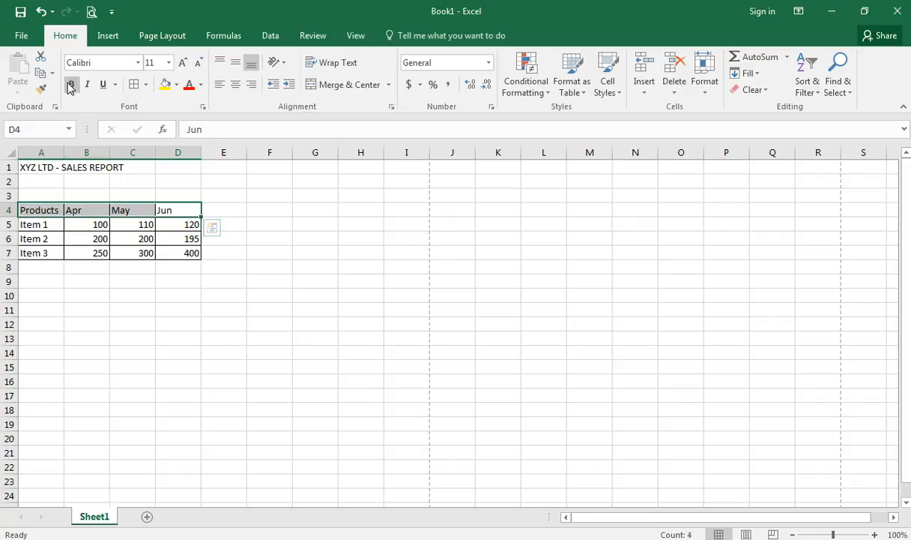
{"action": "left_click_drag", "start_coordinate": [57, 211], "coordinate": [172, 207]}
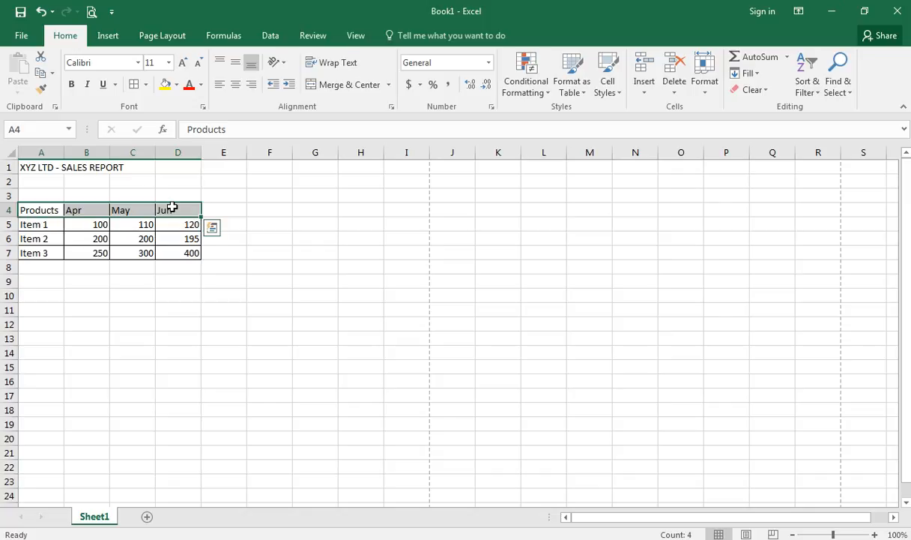
{"action": "left_click", "coordinate": [72, 86]}
- Bold the Item 1 to Item 3 labels in A5:A7
{"action": "left_click_drag", "start_coordinate": [56, 220], "coordinate": [49, 252]}
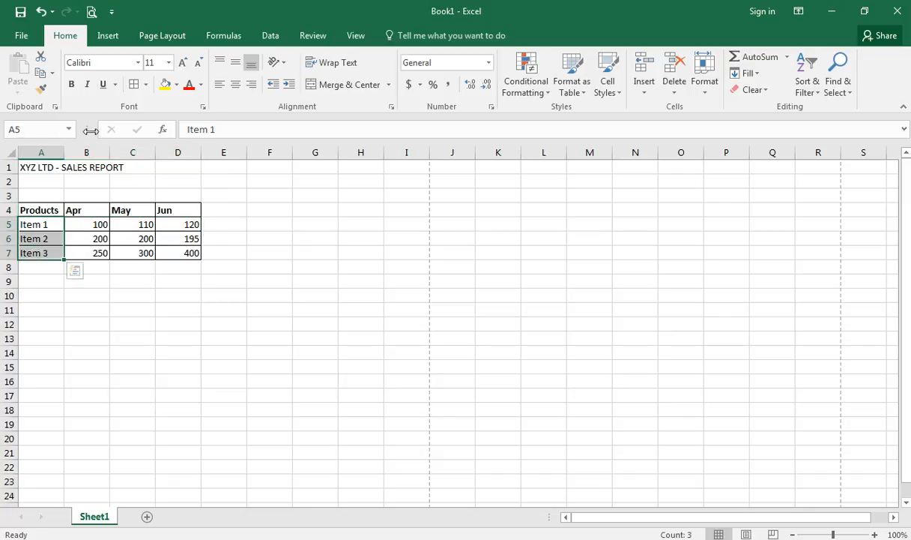
{"action": "left_click", "coordinate": [75, 87]}
{"action": "left_click", "coordinate": [124, 238]}
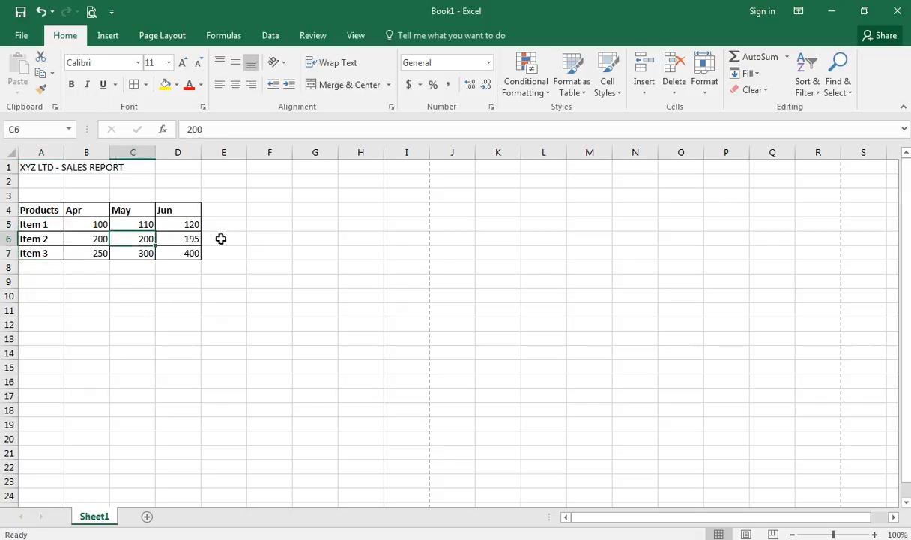
{"action": "left_click", "coordinate": [221, 238]}
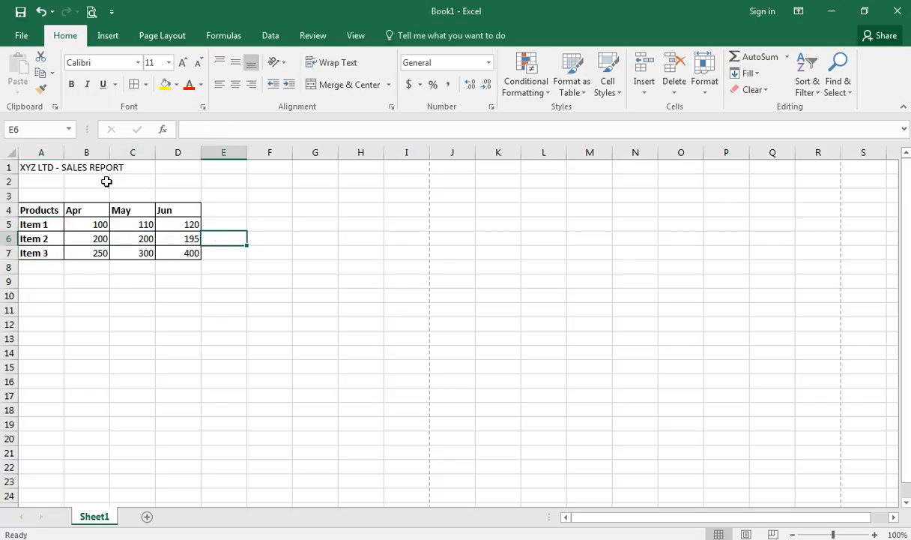
{"action": "left_click", "coordinate": [50, 170]}
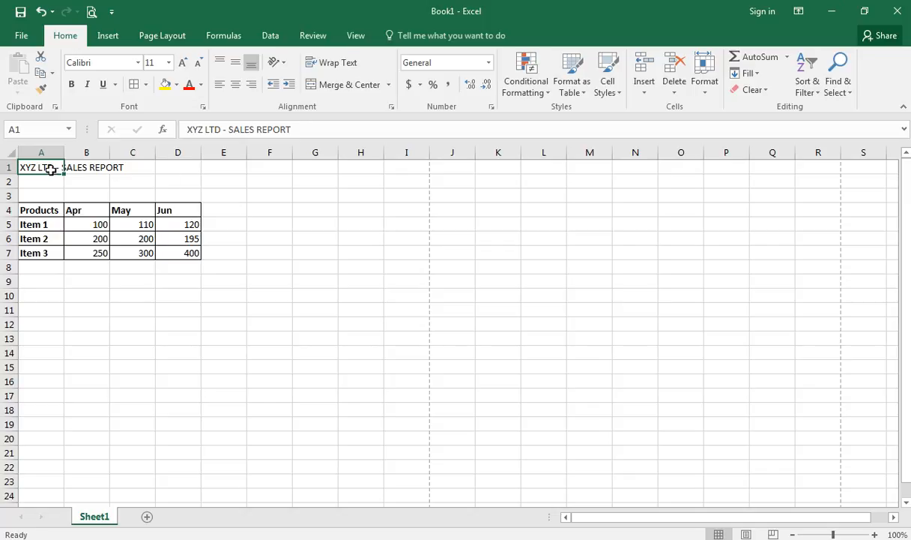
- Make the XYZ LTD - SALES REPORT title in A1 bold and font size 12
{"action": "left_click", "coordinate": [76, 87]}
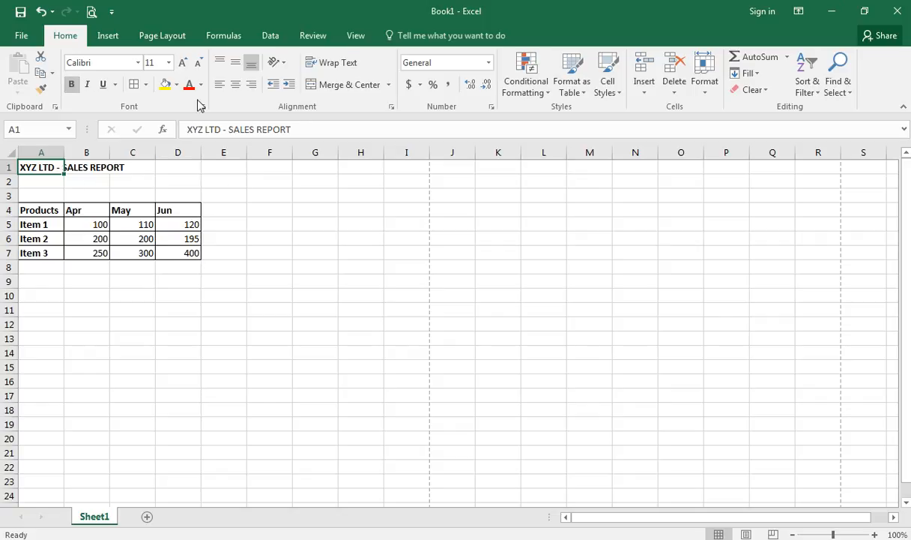
{"action": "left_click", "coordinate": [182, 62]}
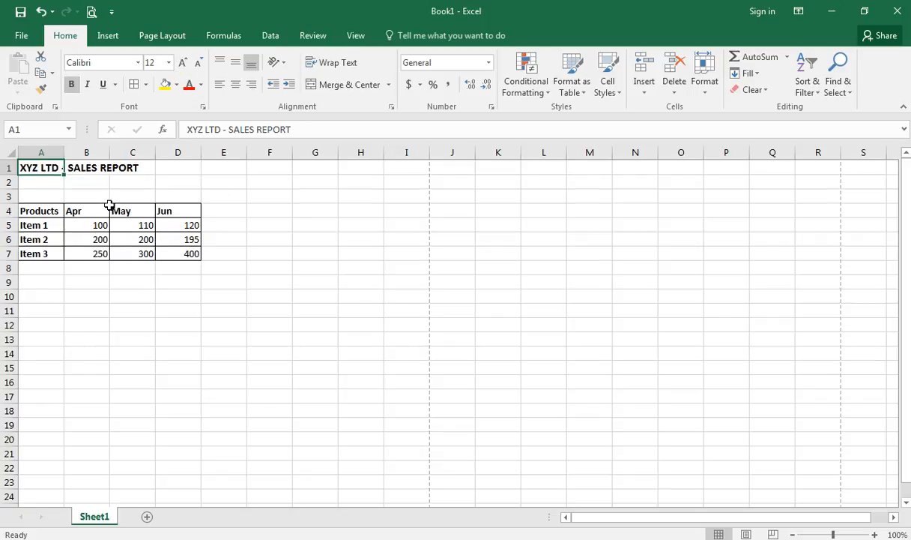
{"action": "left_click_drag", "start_coordinate": [49, 167], "coordinate": [190, 164]}
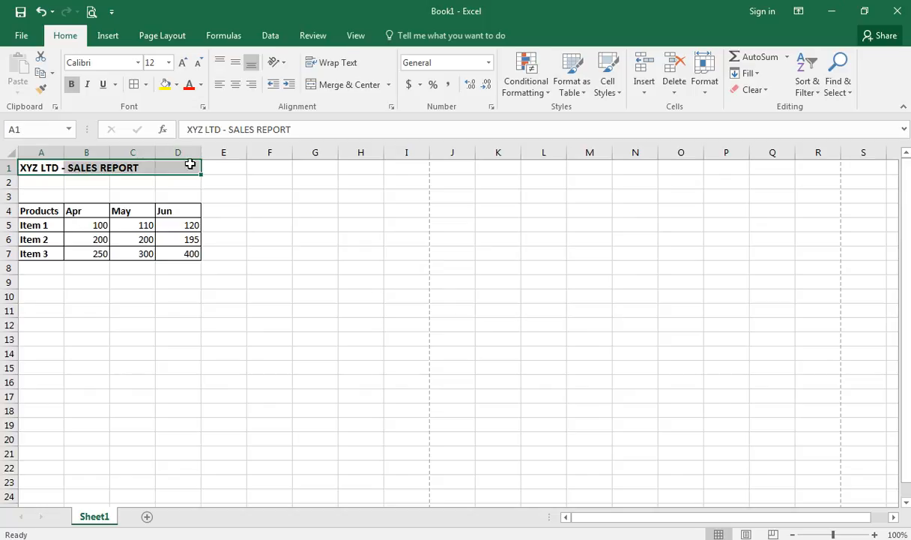
{"action": "left_click", "coordinate": [284, 253]}
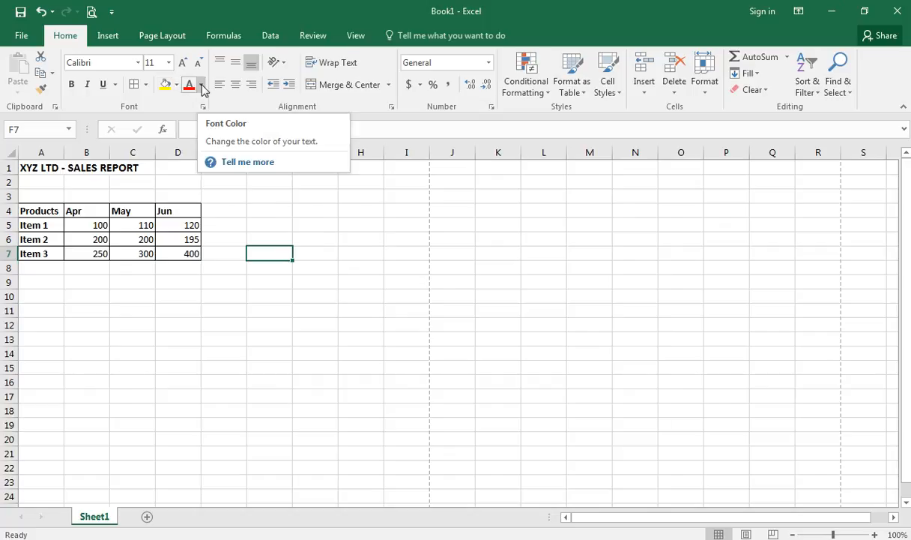
{"action": "left_click", "coordinate": [185, 215]}
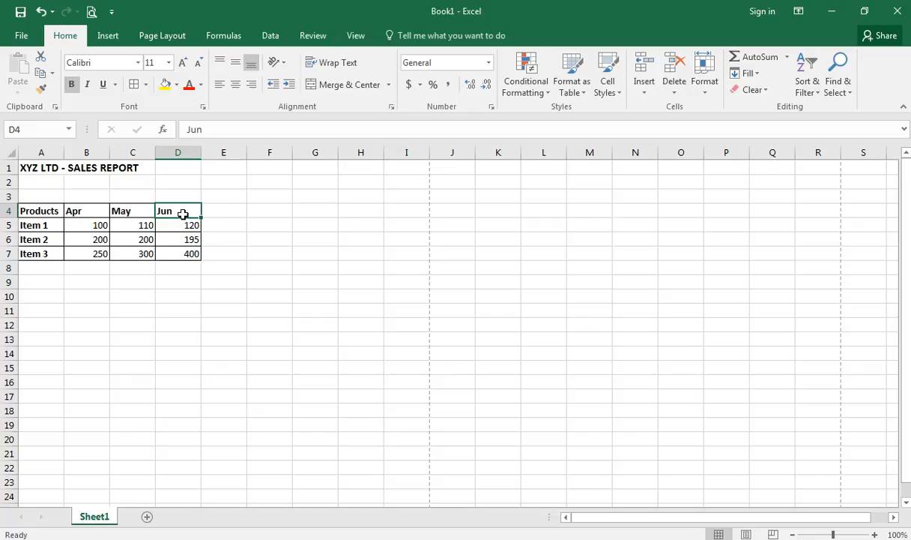
{"action": "left_click", "coordinate": [177, 85]}
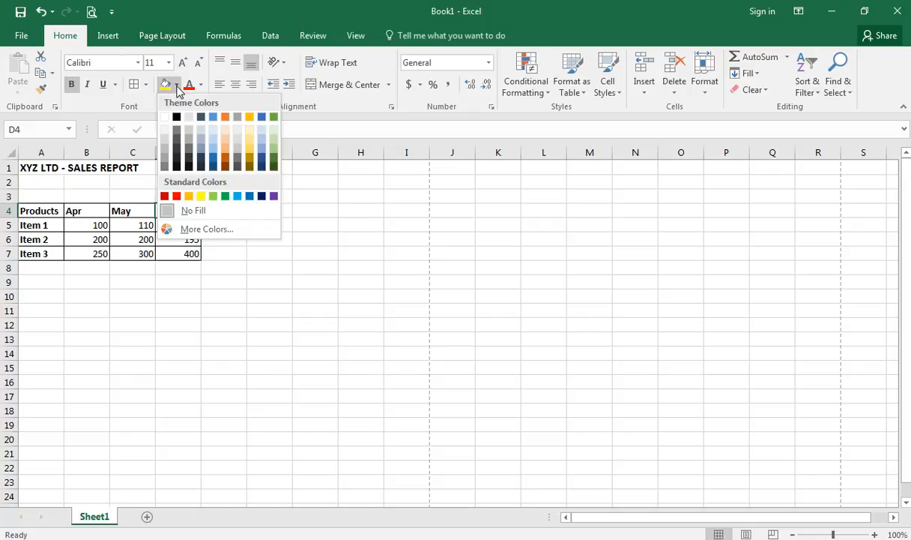
{"action": "left_click", "coordinate": [108, 152]}
{"action": "left_click", "coordinate": [43, 210]}
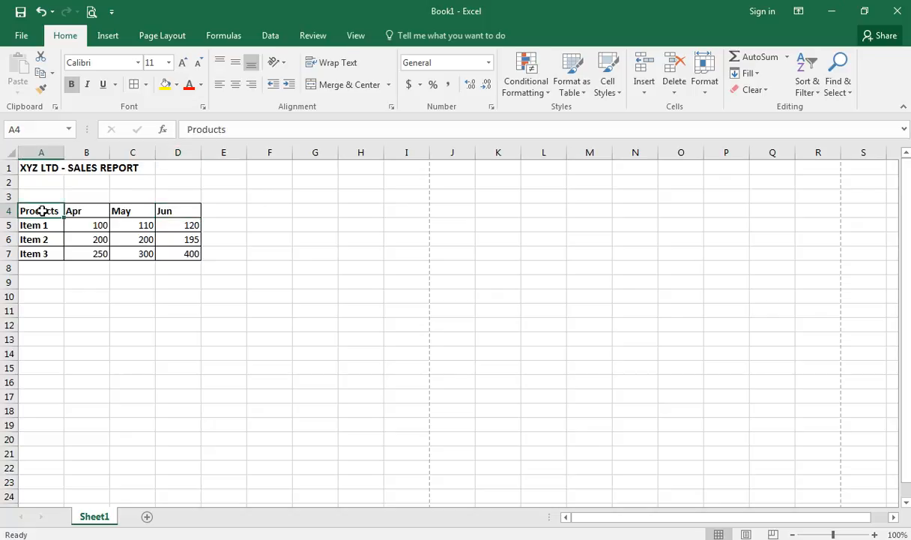
{"action": "left_click", "coordinate": [178, 85]}
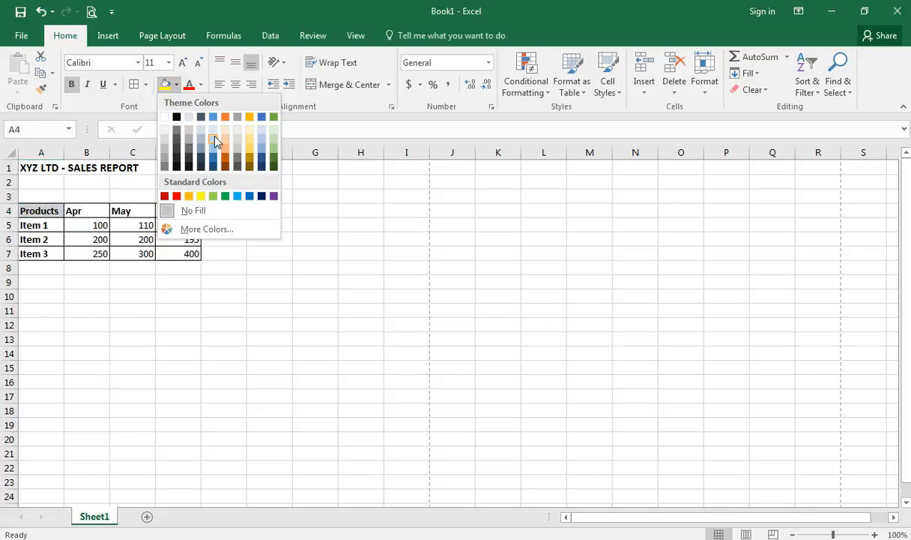
{"action": "left_click", "coordinate": [274, 132]}
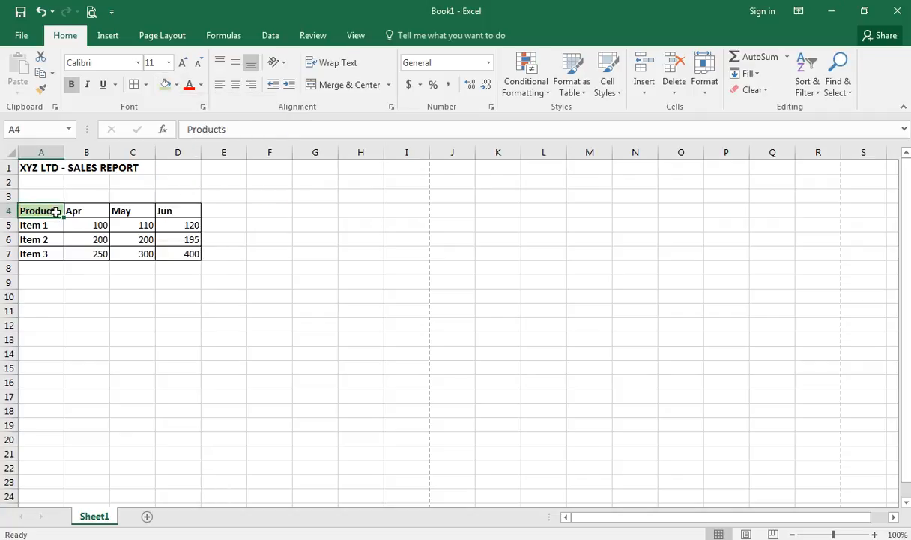
{"action": "left_click", "coordinate": [201, 86]}
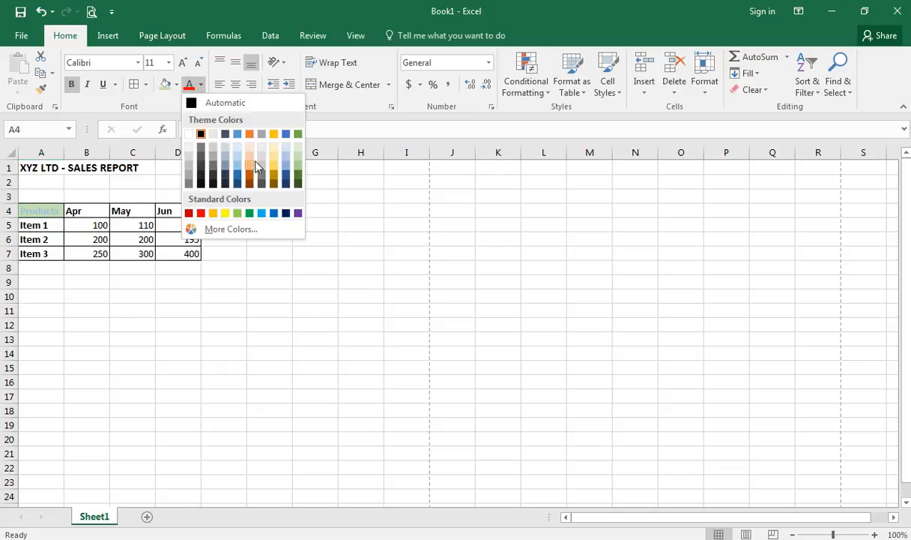
{"action": "left_click", "coordinate": [342, 189]}
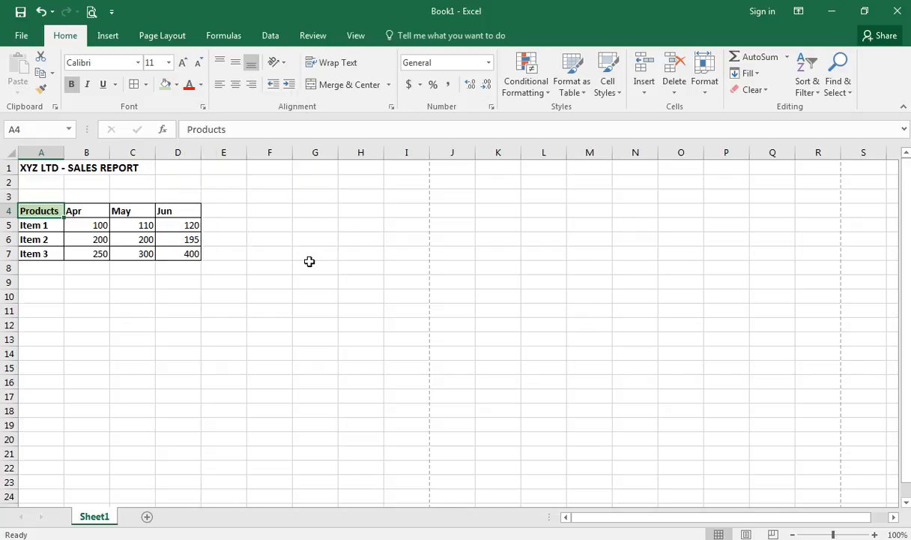
{"action": "key", "text": "ctrl+z"}
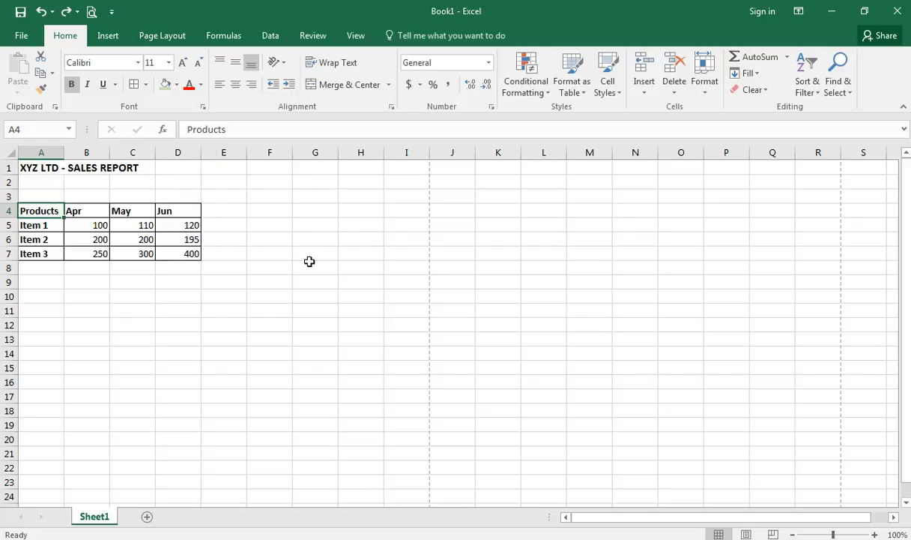
{"action": "left_click", "coordinate": [202, 110]}
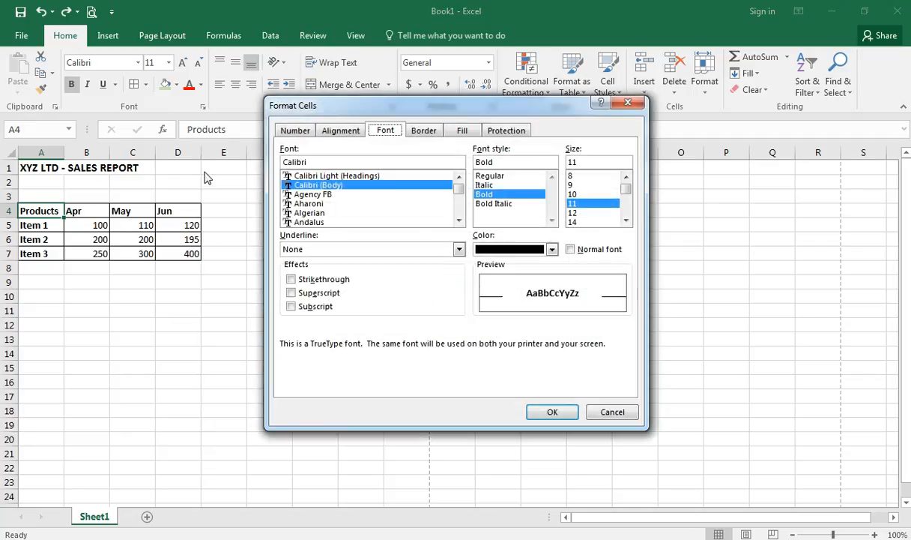
{"action": "left_click", "coordinate": [628, 102]}
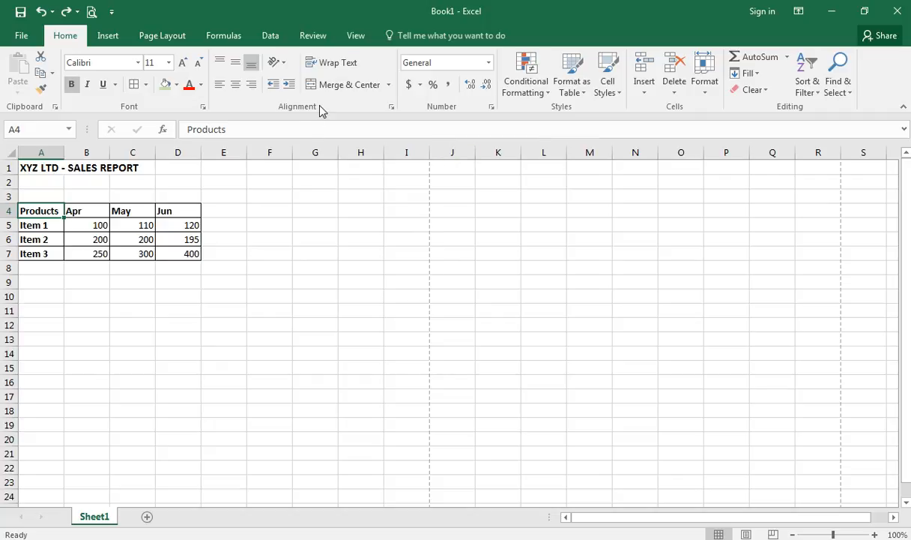
{"action": "left_click", "coordinate": [273, 223]}
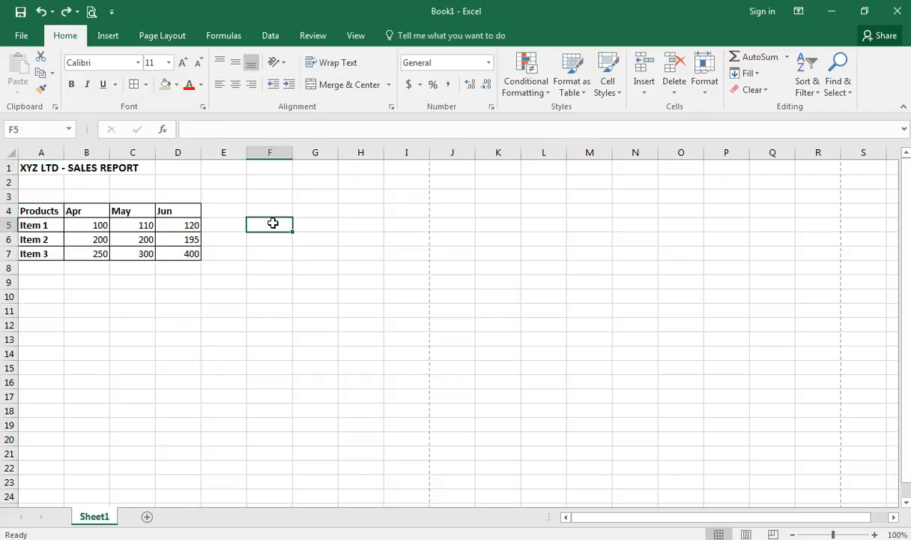
{"action": "left_click", "coordinate": [223, 211]}
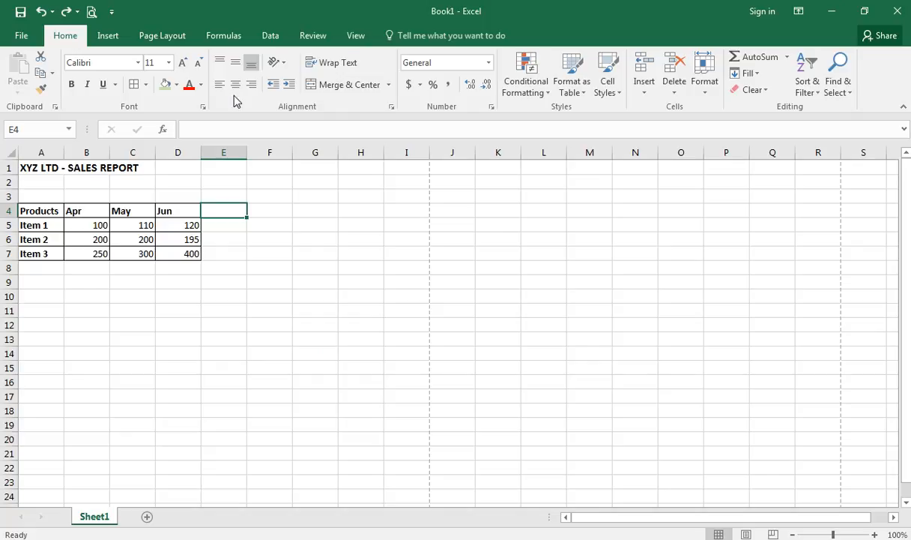
- Centre the Products, Apr, May and Jun header labels in A4:D4
{"action": "left_click_drag", "start_coordinate": [182, 210], "coordinate": [45, 208]}
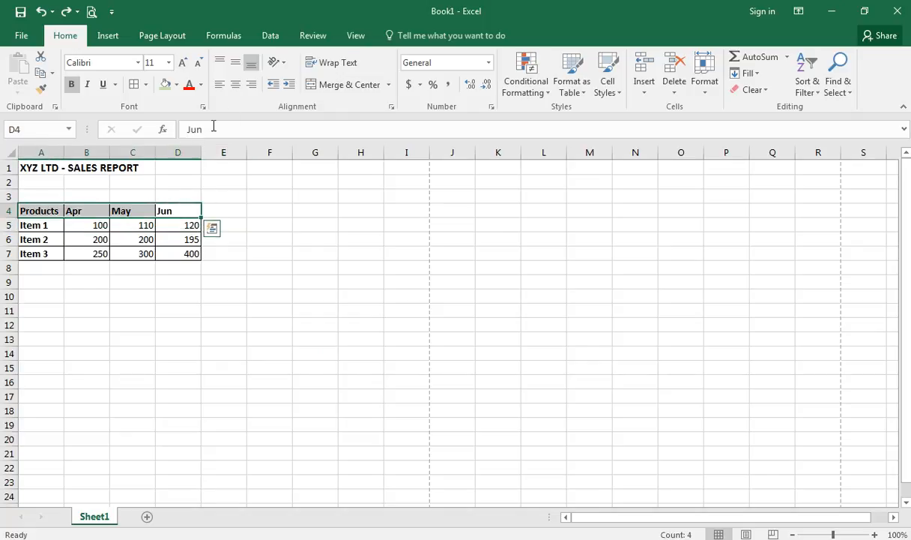
{"action": "left_click", "coordinate": [236, 84]}
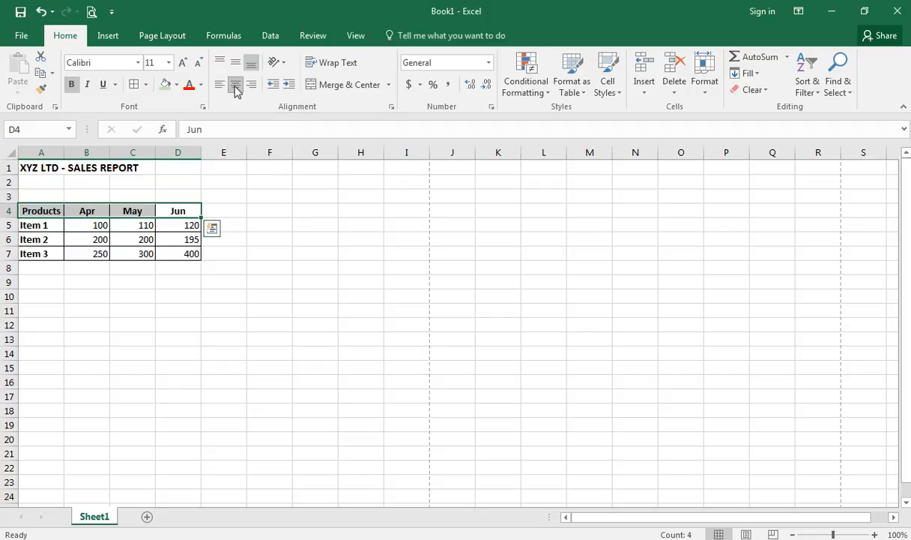
{"action": "left_click", "coordinate": [244, 198]}
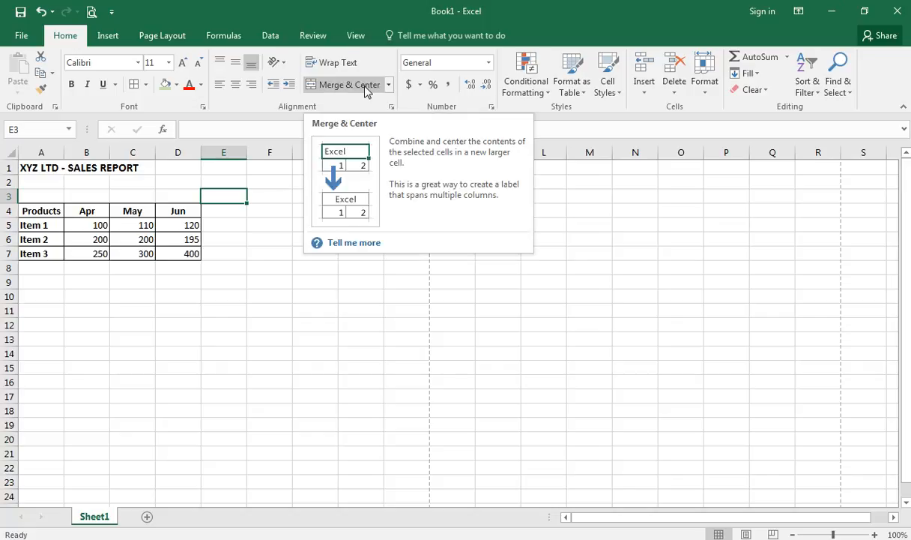
- Check the Merge & Center options without applying any, then select title cell A1
{"action": "left_click", "coordinate": [275, 220]}
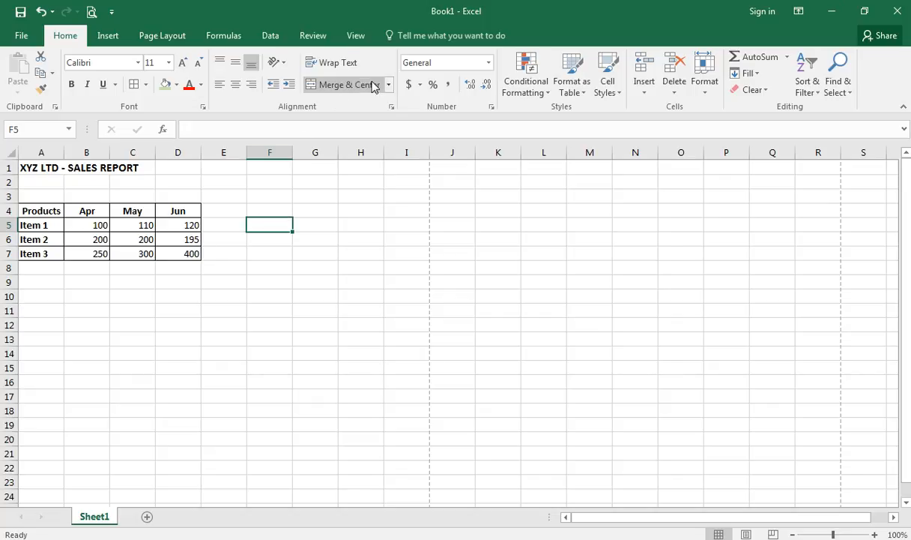
{"action": "left_click", "coordinate": [389, 85]}
{"action": "left_click", "coordinate": [297, 230]}
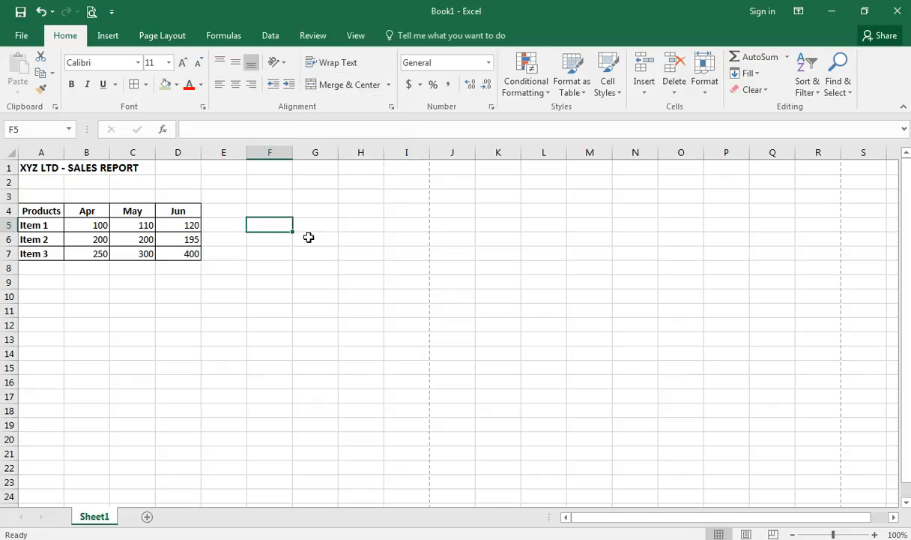
{"action": "left_click", "coordinate": [50, 170]}
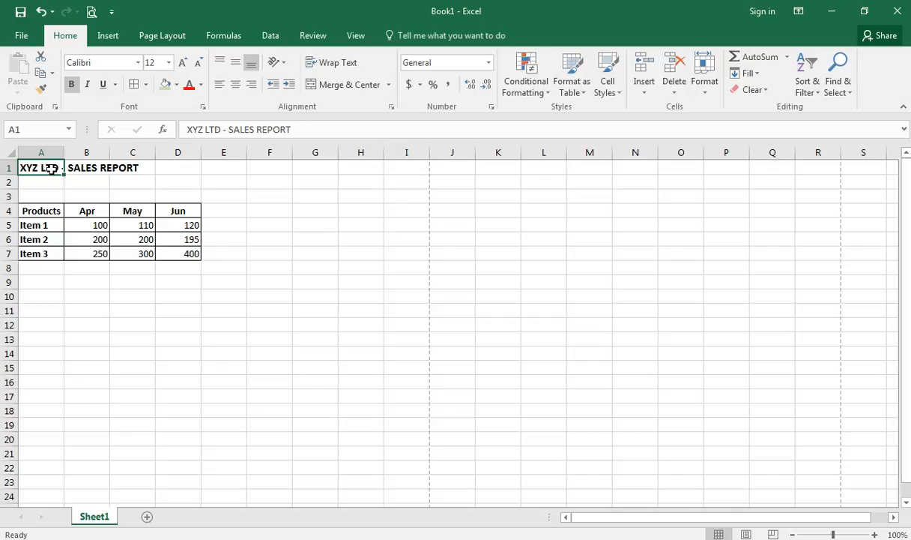
- Merge and centre the XYZ LTD - SALES REPORT title across A1:D1
{"action": "left_click_drag", "start_coordinate": [50, 170], "coordinate": [192, 165]}
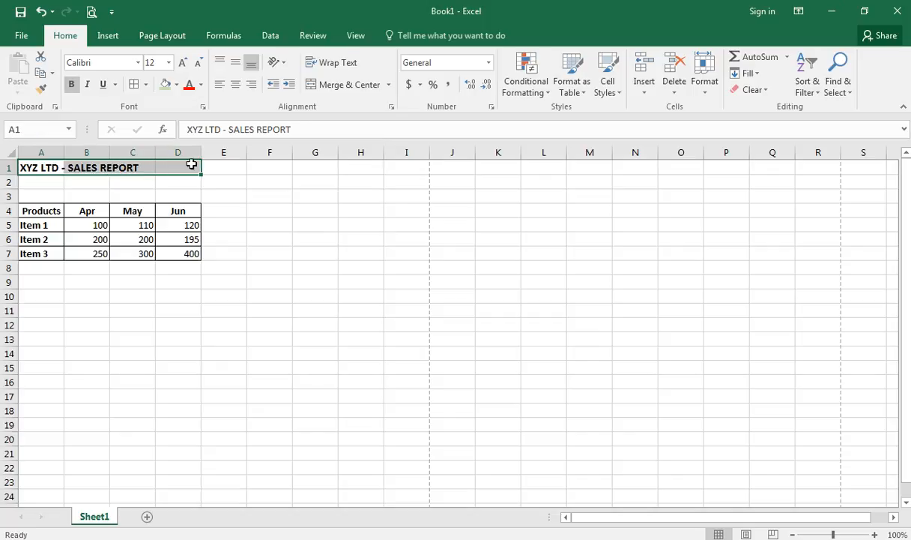
{"action": "left_click", "coordinate": [48, 169]}
{"action": "left_click_drag", "start_coordinate": [48, 170], "coordinate": [188, 162]}
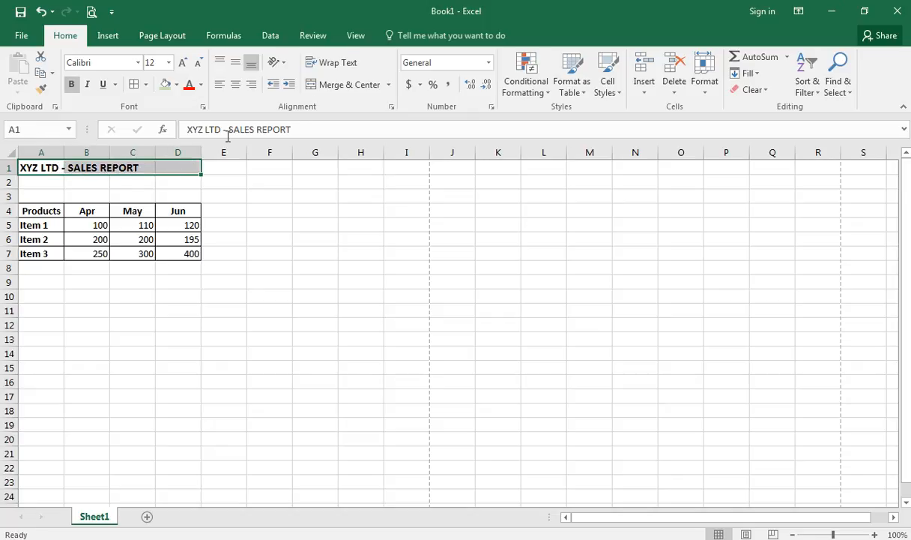
{"action": "left_click", "coordinate": [336, 86]}
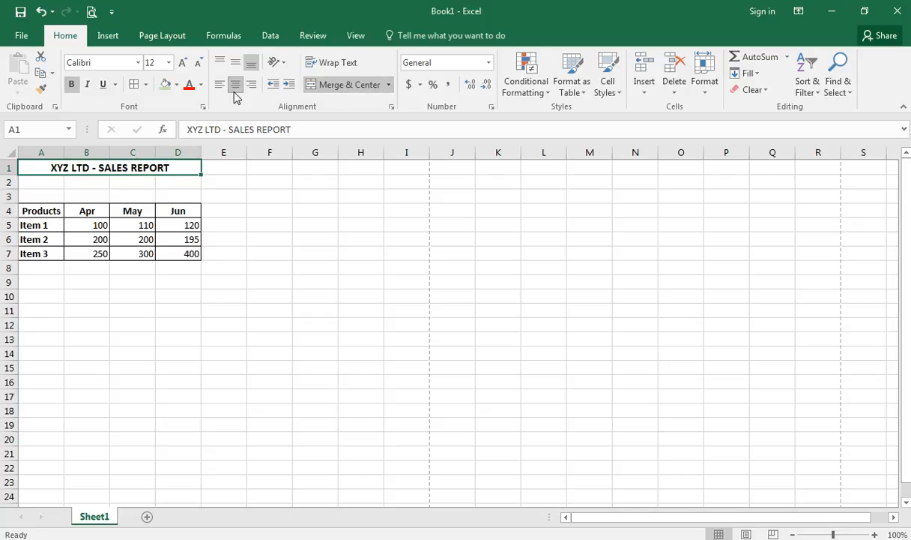
{"action": "left_click", "coordinate": [243, 184]}
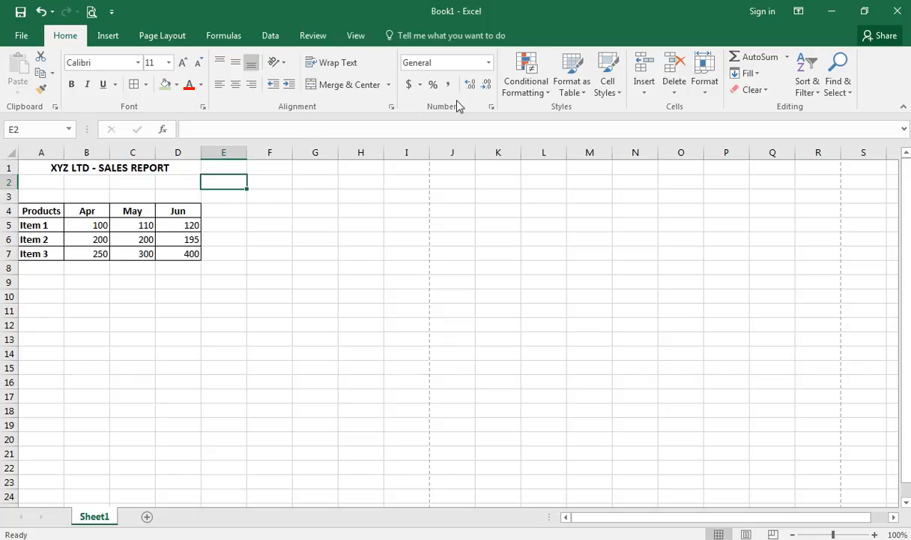
{"action": "left_click", "coordinate": [93, 229]}
- Format B5:D7 as Accounting with the £ English (United Kingdom) currency symbol
{"action": "left_click_drag", "start_coordinate": [99, 224], "coordinate": [193, 255]}
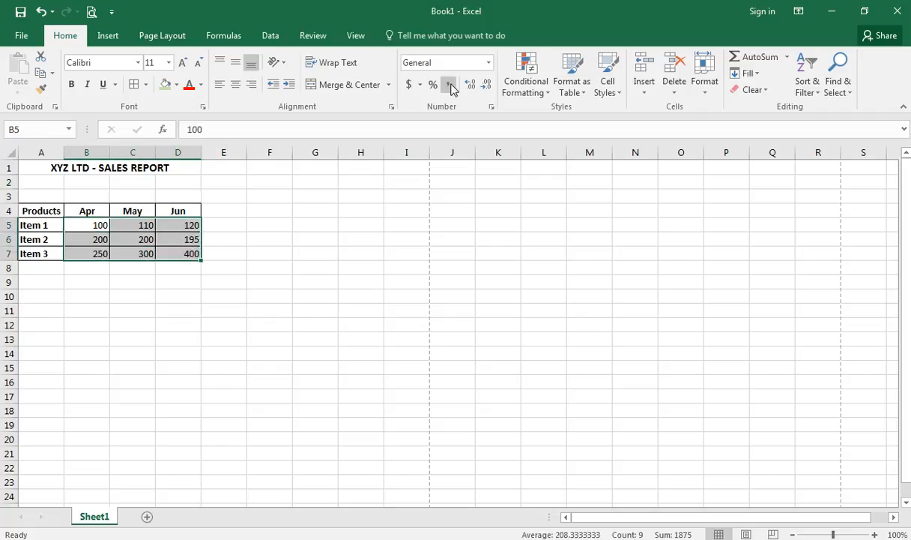
{"action": "left_click", "coordinate": [450, 86]}
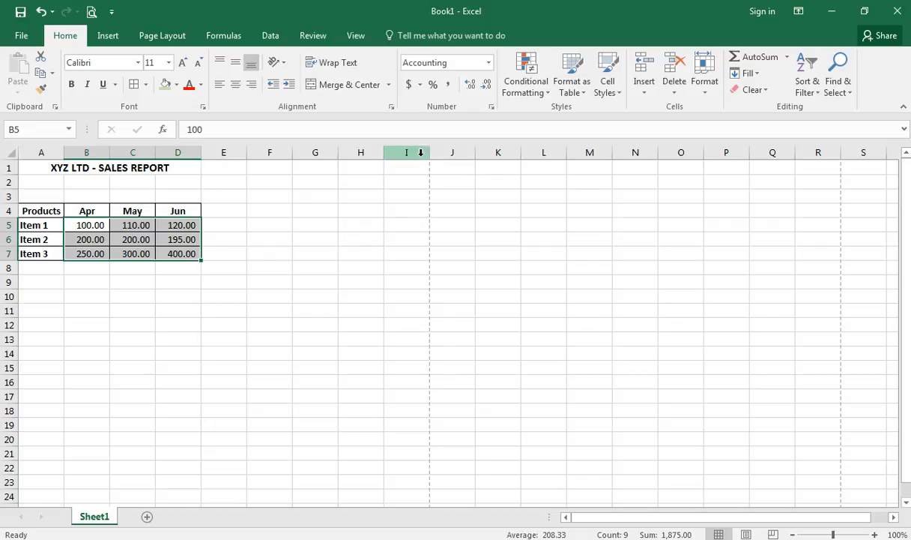
{"action": "left_click", "coordinate": [421, 84]}
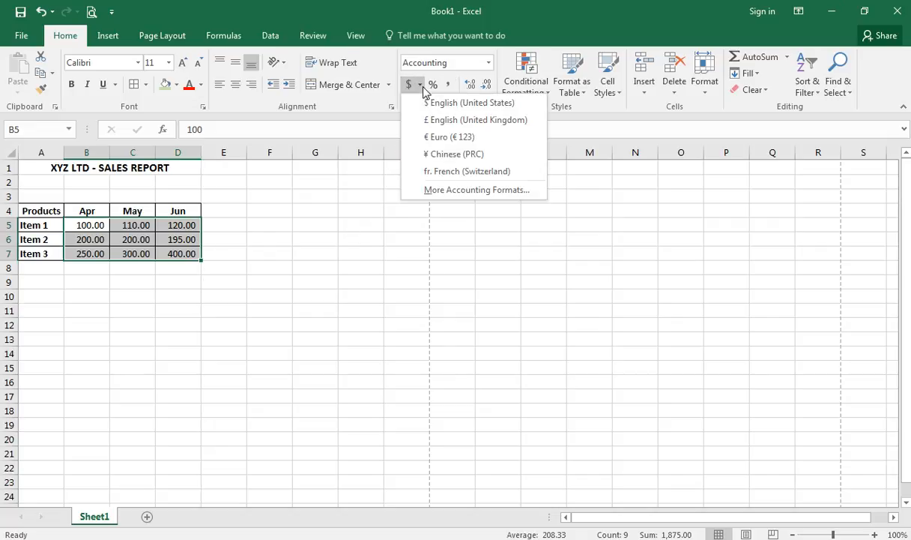
{"action": "left_click", "coordinate": [425, 123]}
{"action": "left_click", "coordinate": [316, 211]}
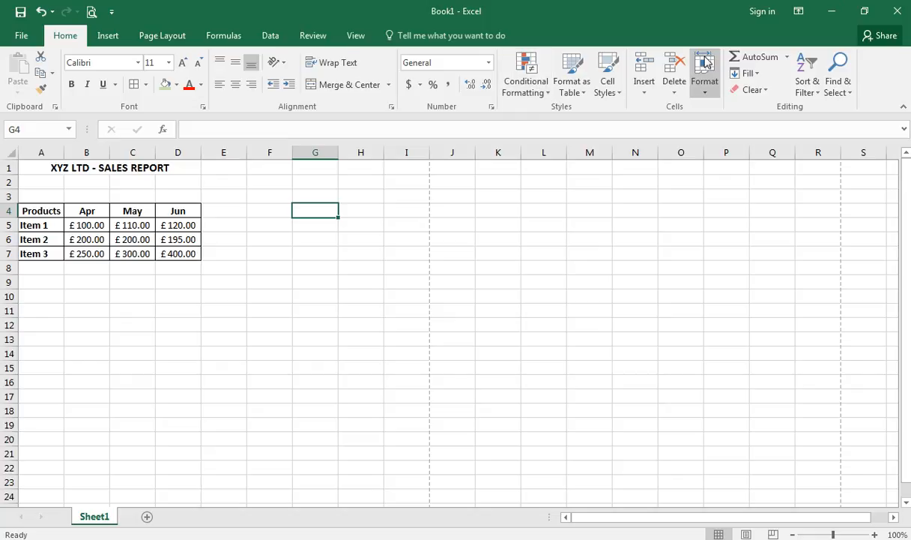
{"action": "left_click", "coordinate": [209, 294]}
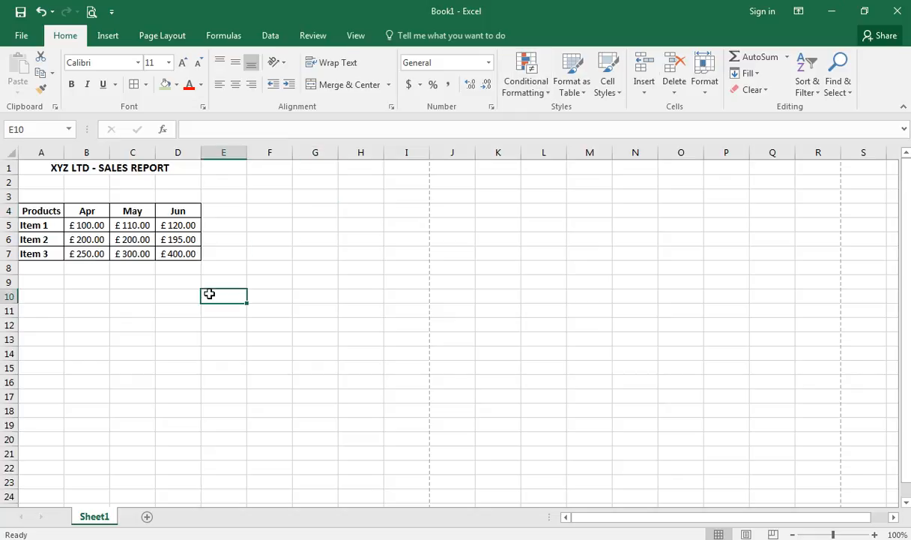